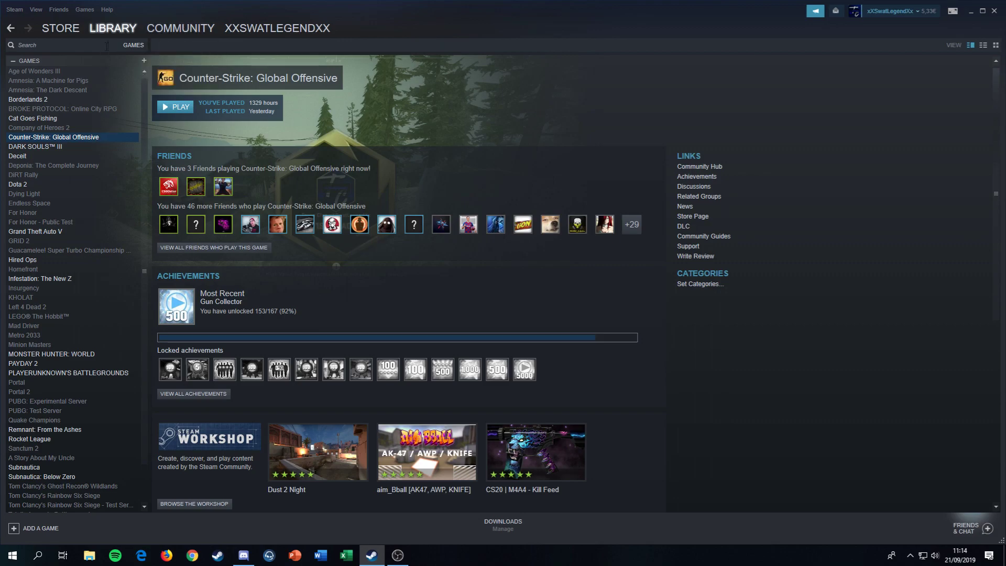
Browse the local files of Counter-Strike: Global Offensive through its Steam properties and go to the csgo\cfg folder.
{"action": "right_click", "coordinate": [74, 135]}
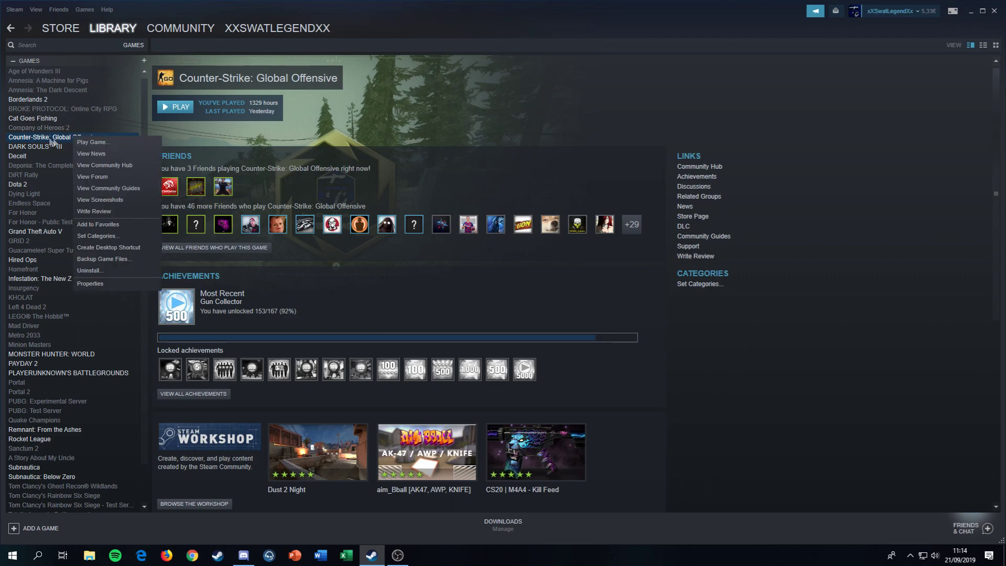
{"action": "left_click", "coordinate": [106, 284]}
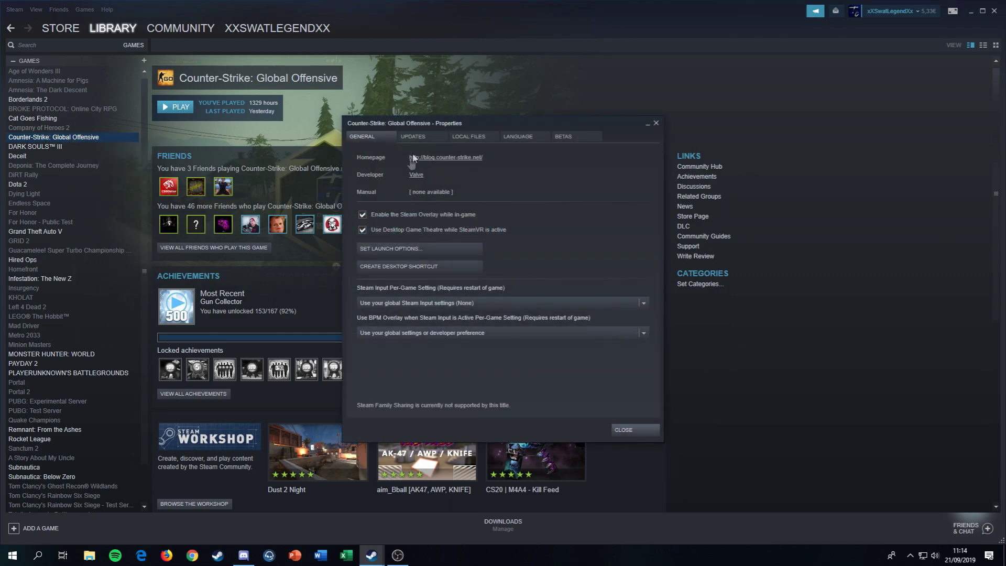
{"action": "left_click", "coordinate": [416, 139]}
{"action": "left_click", "coordinate": [468, 136]}
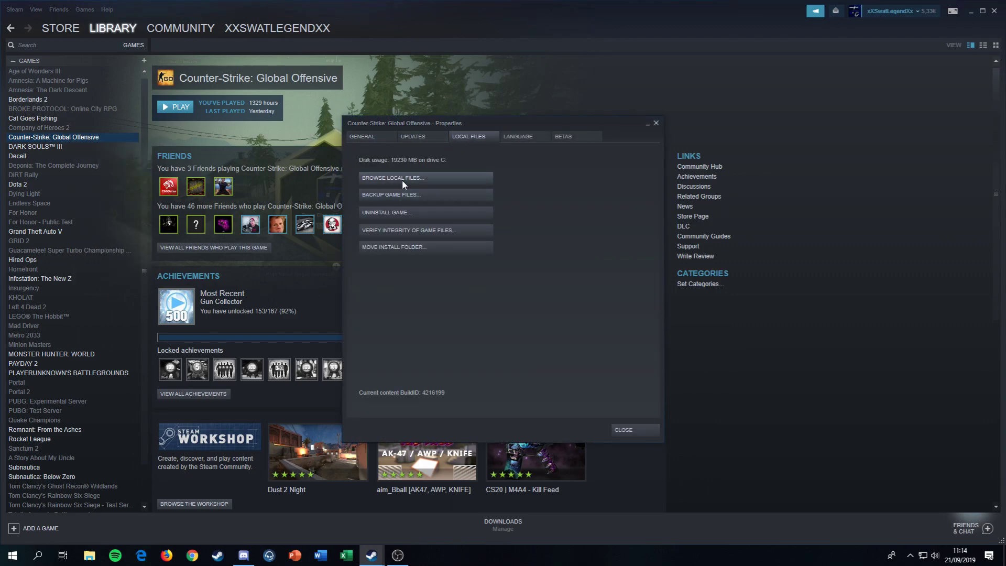
{"action": "left_click", "coordinate": [401, 181]}
{"action": "double_click", "coordinate": [131, 126]}
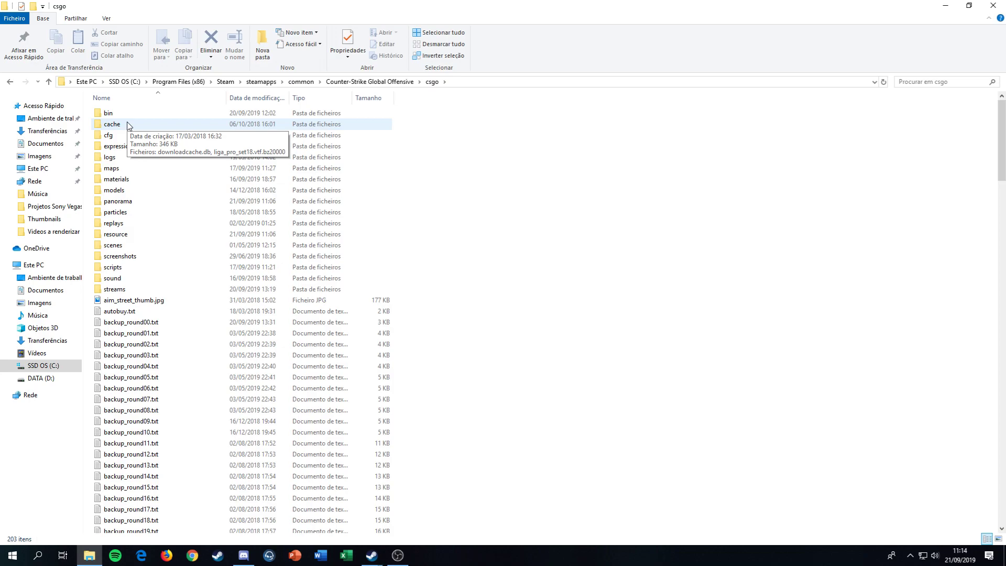
{"action": "double_click", "coordinate": [129, 135]}
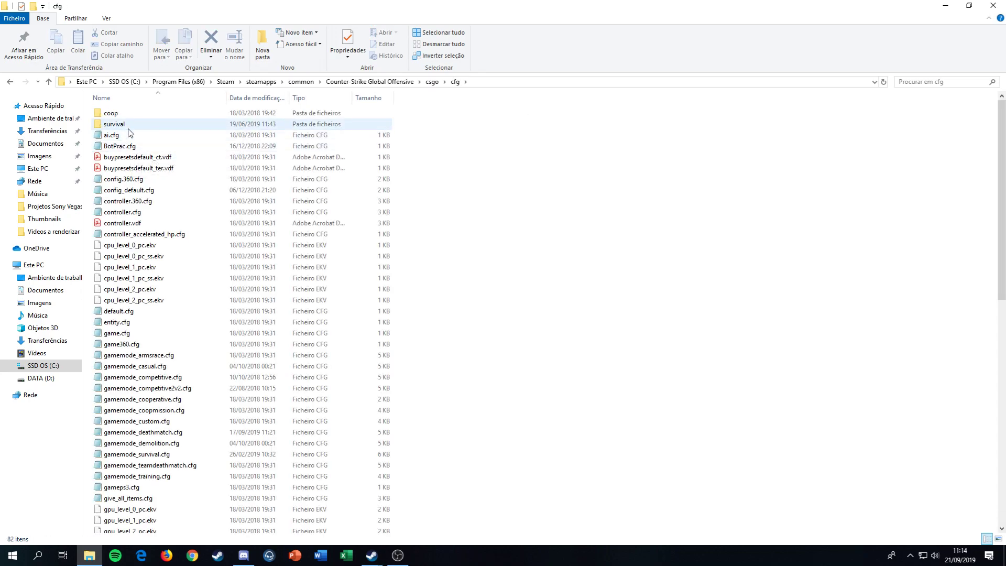
Create a new text document in the cfg folder, keeping its default name, and open it.
{"action": "scroll", "coordinate": [134, 210], "scroll_direction": "down", "scroll_amount": 8}
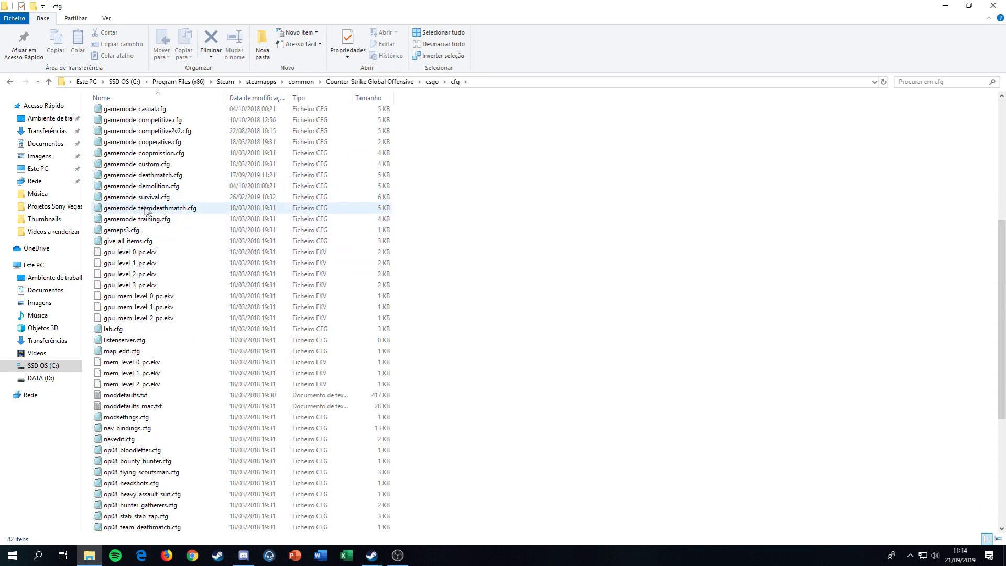
{"action": "right_click", "coordinate": [443, 212]}
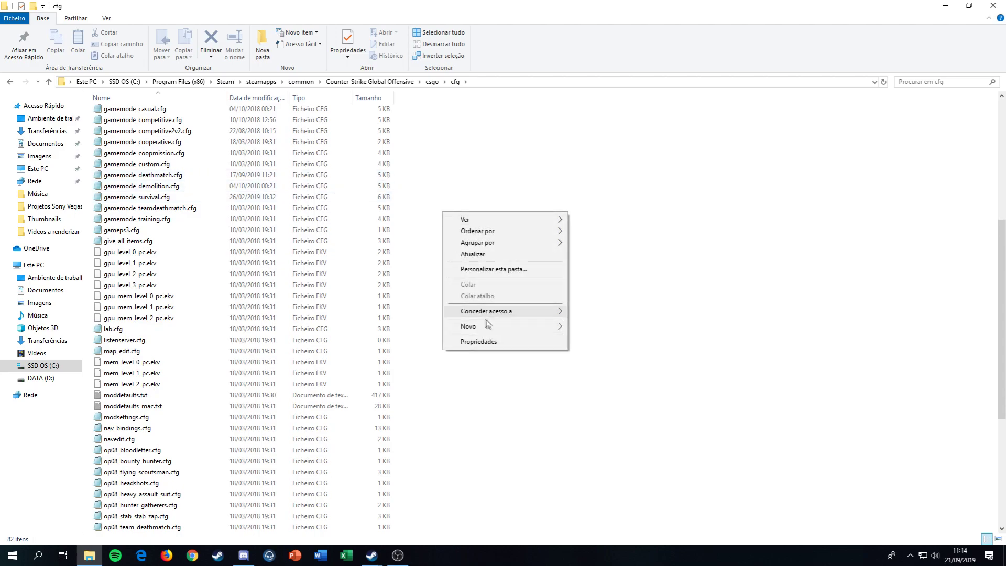
{"action": "mouse_move", "coordinate": [487, 326]}
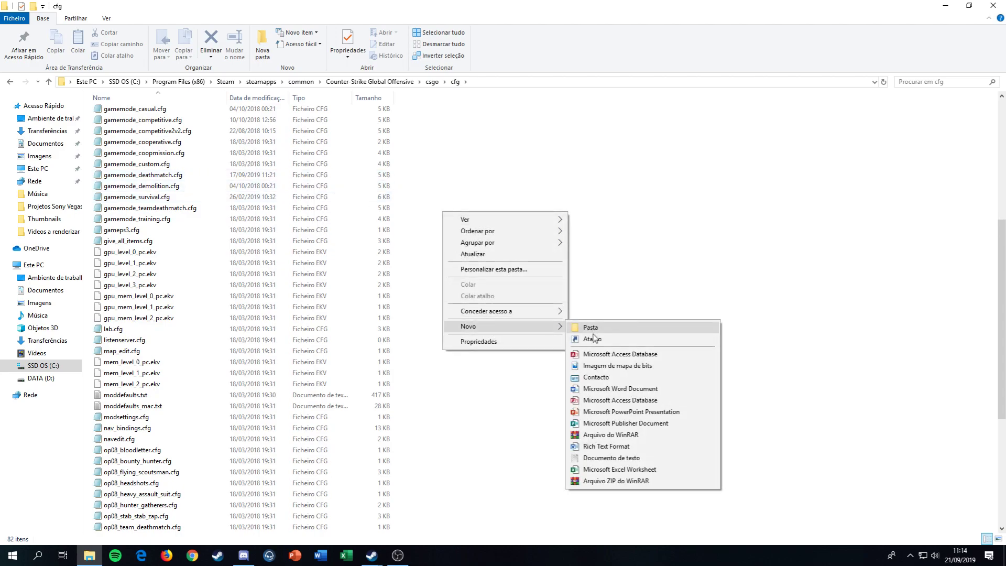
{"action": "left_click", "coordinate": [602, 459]}
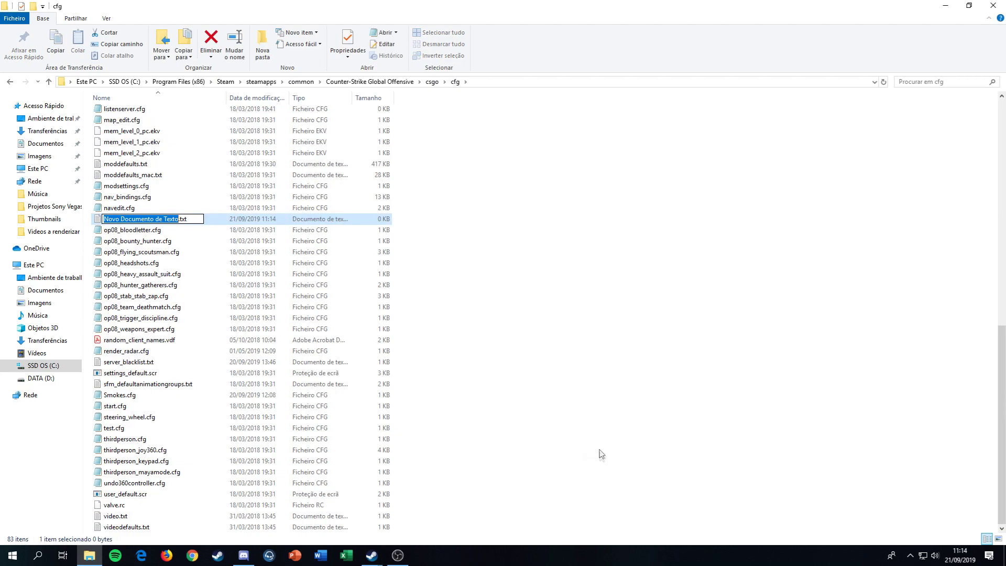
{"action": "left_click", "coordinate": [213, 223]}
{"action": "double_click", "coordinate": [211, 224]}
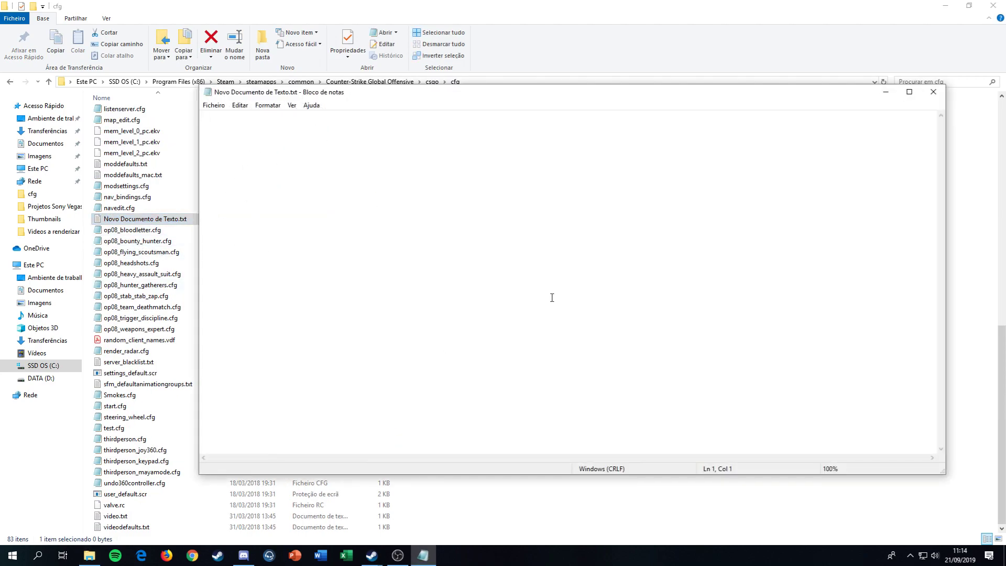
Copy all the commands from Smokes.cfg, leaving that file unchanged.
{"action": "left_click", "coordinate": [174, 306]}
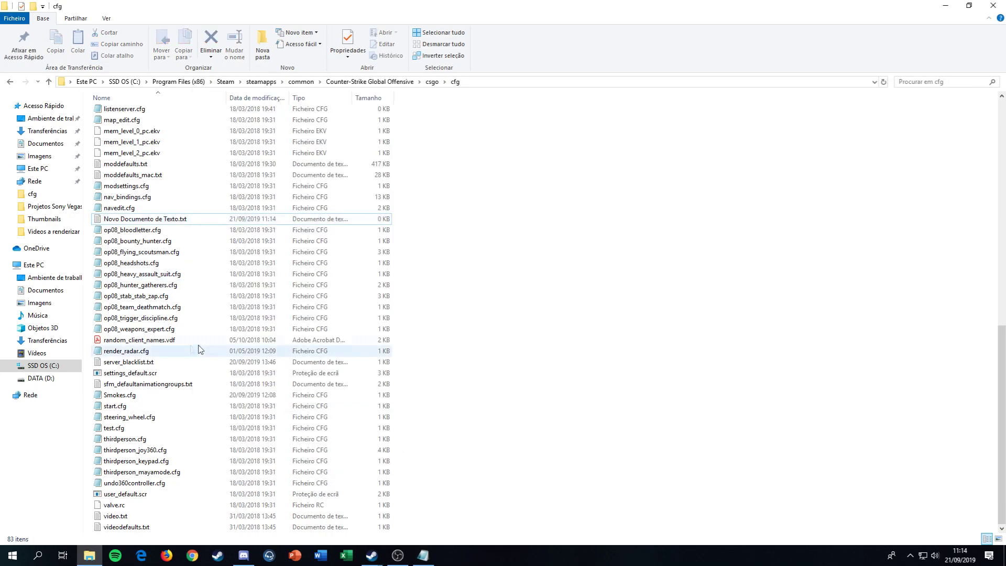
{"action": "double_click", "coordinate": [134, 396]}
{"action": "left_click_drag", "start_coordinate": [287, 333], "coordinate": [173, 110]}
{"action": "key", "text": "ctrl+c"}
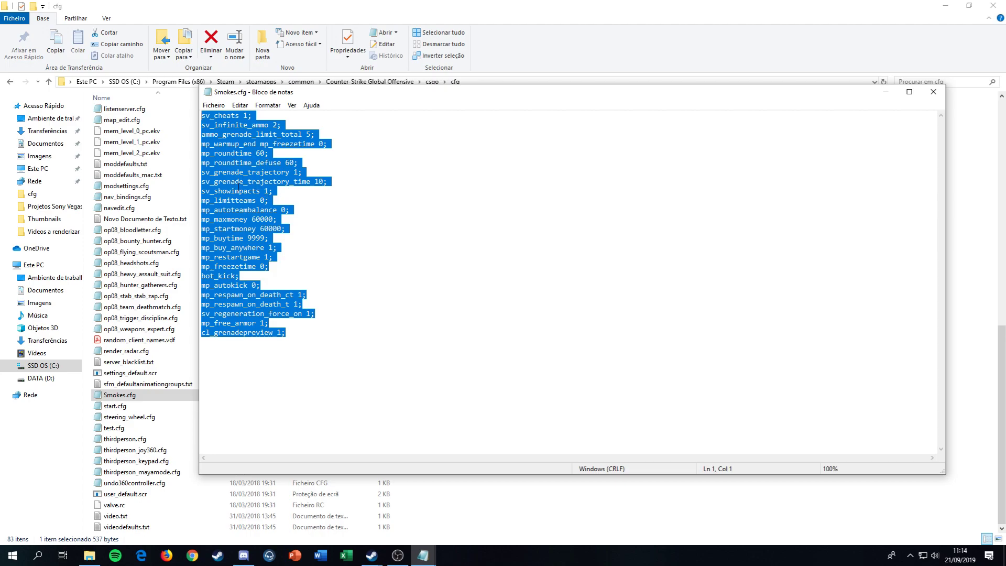
{"action": "left_click", "coordinate": [962, 176]}
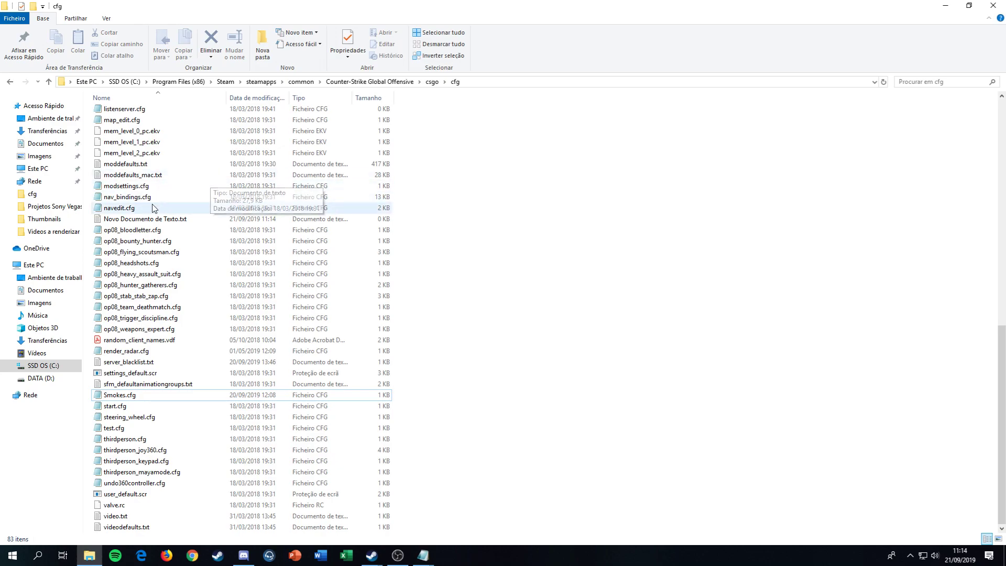
Paste the copied commands into Novo Documento de Texto.txt.
{"action": "double_click", "coordinate": [195, 219]}
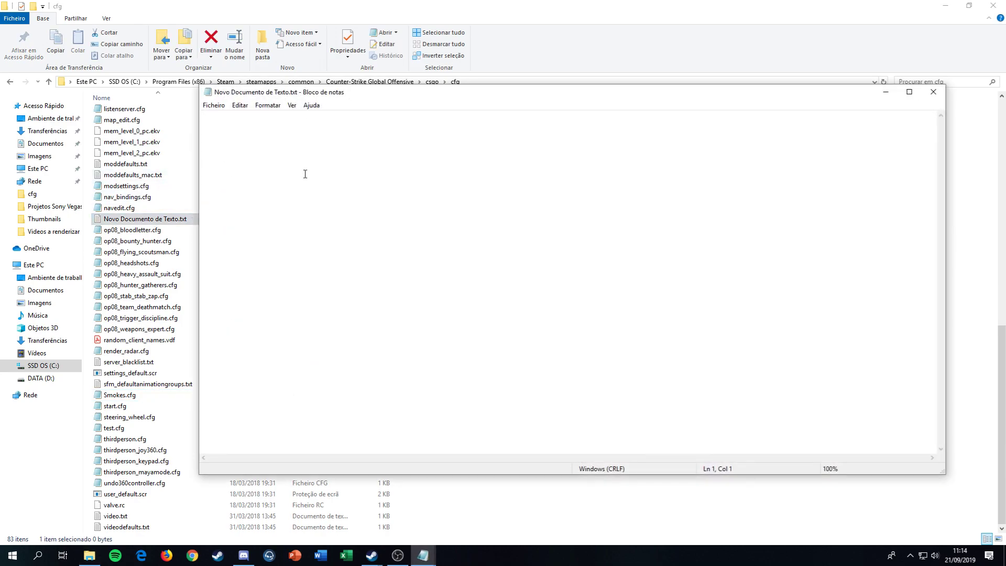
{"action": "key", "text": "ctrl+v"}
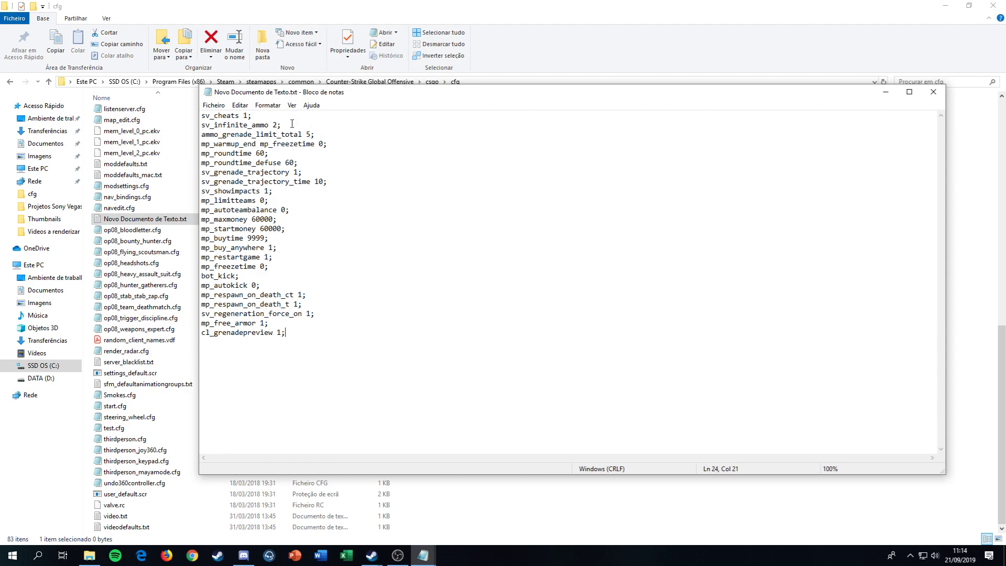
{"action": "left_click", "coordinate": [332, 144]}
{"action": "left_click_drag", "start_coordinate": [325, 146], "coordinate": [332, 144]}
{"action": "left_click", "coordinate": [352, 153]}
Start saving the document as a new file and change the extension in its file name to .cfg.
{"action": "left_click", "coordinate": [220, 107]}
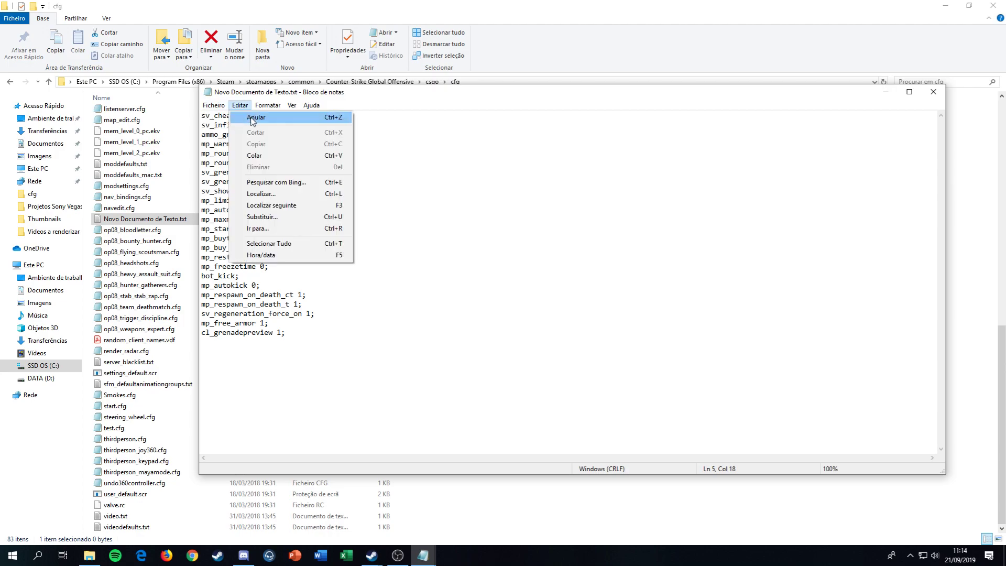
{"action": "left_click", "coordinate": [235, 152]}
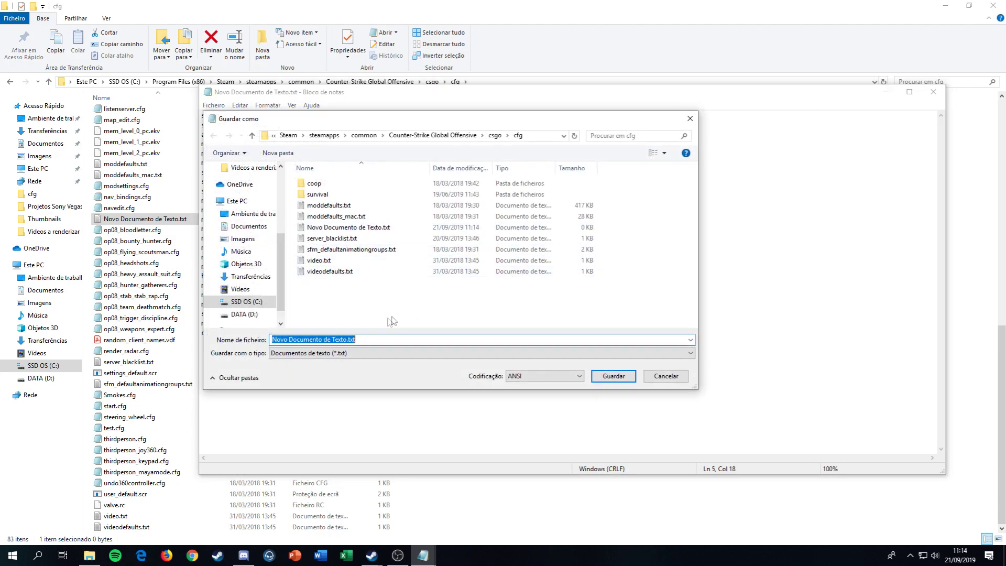
{"action": "left_click", "coordinate": [383, 353]}
{"action": "left_click", "coordinate": [373, 364]}
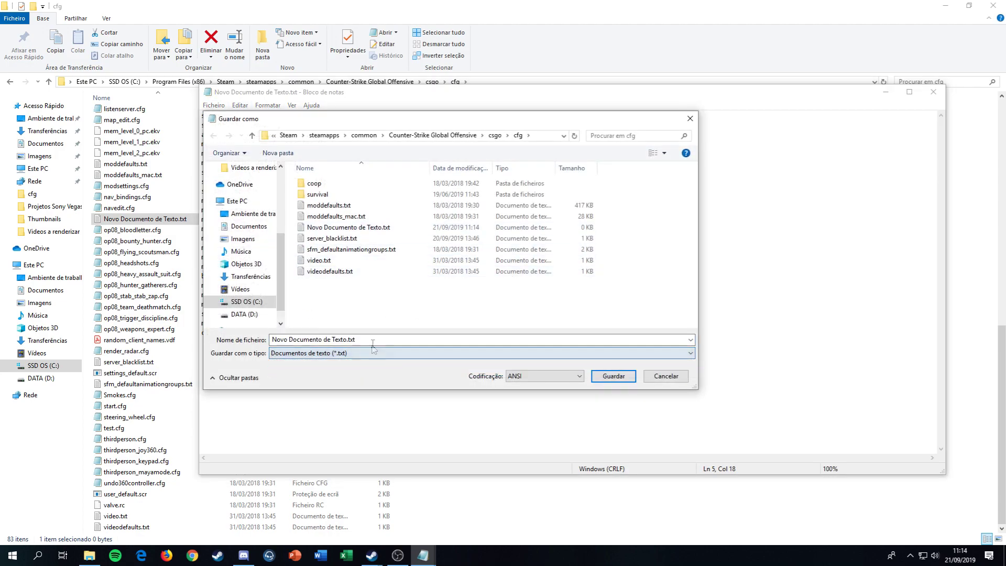
{"action": "left_click", "coordinate": [405, 341]}
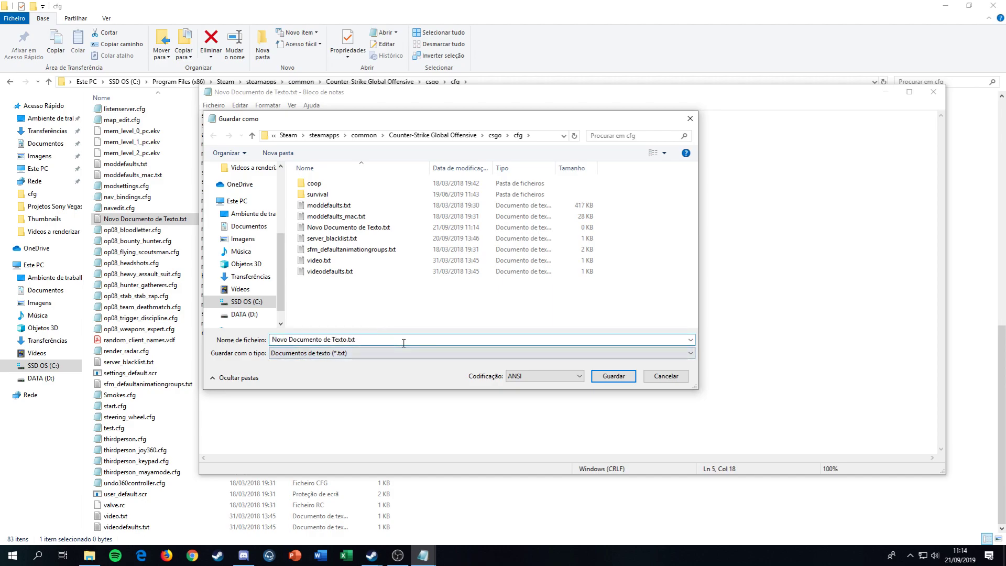
{"action": "left_click_drag", "start_coordinate": [363, 341], "coordinate": [350, 347]}
{"action": "key", "text": "BackSpace"}
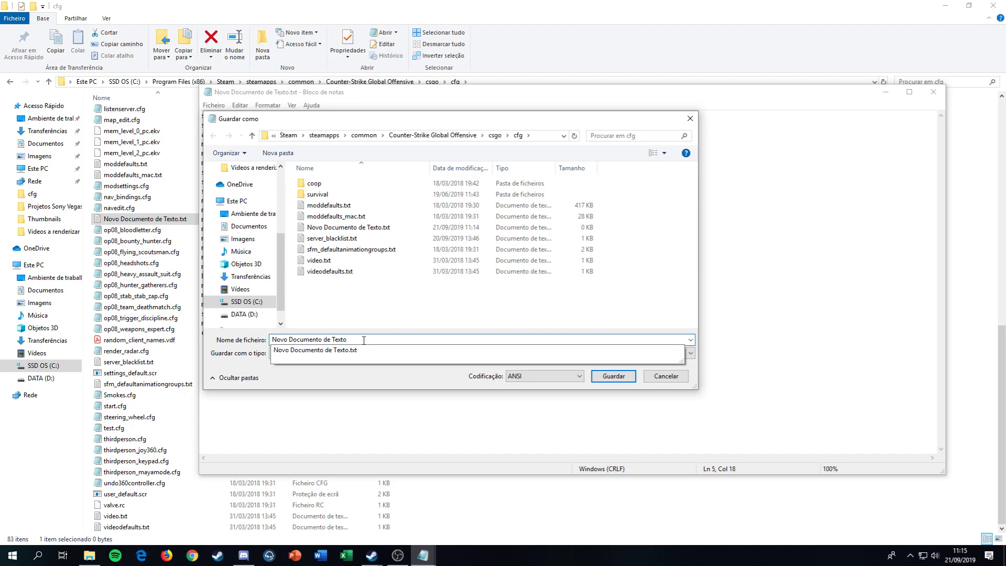
{"action": "type", "text": "cfg"}
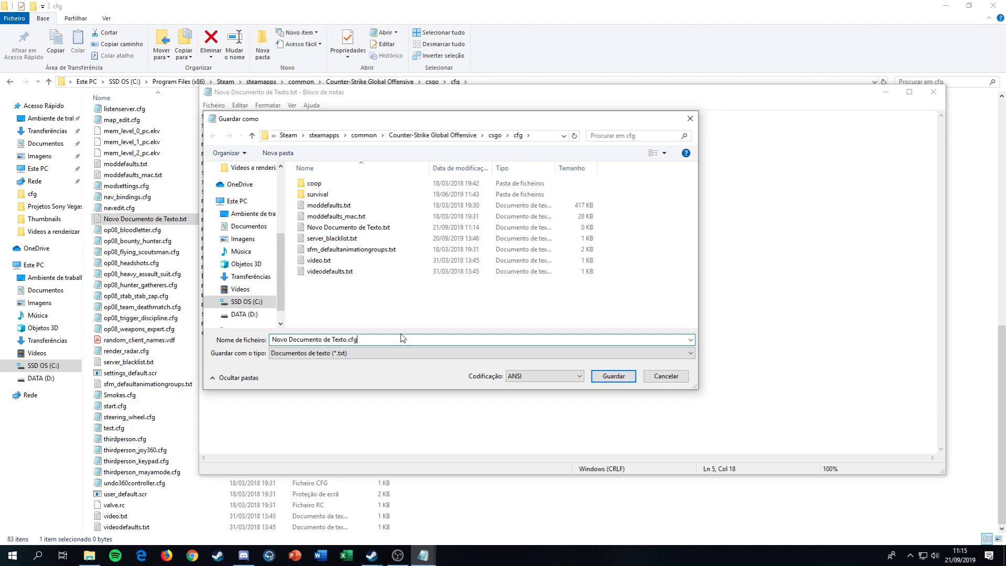
Name the file BananaPower.cfg, save it in the cfg folder and close the document.
{"action": "left_click_drag", "start_coordinate": [346, 340], "coordinate": [270, 341]}
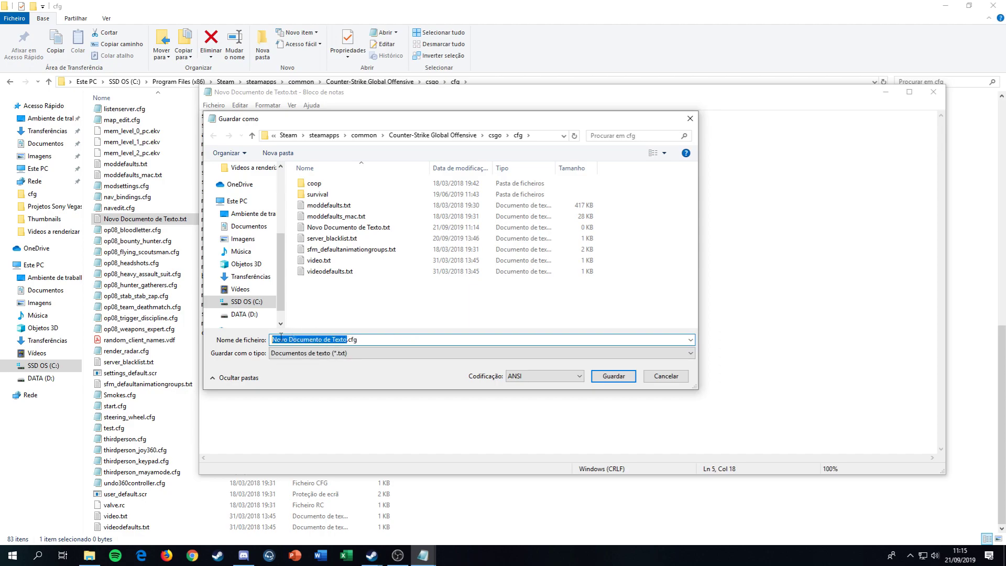
{"action": "type", "text": "Bann"}
{"action": "key", "text": "BackSpace"}
{"action": "type", "text": "anaPower"}
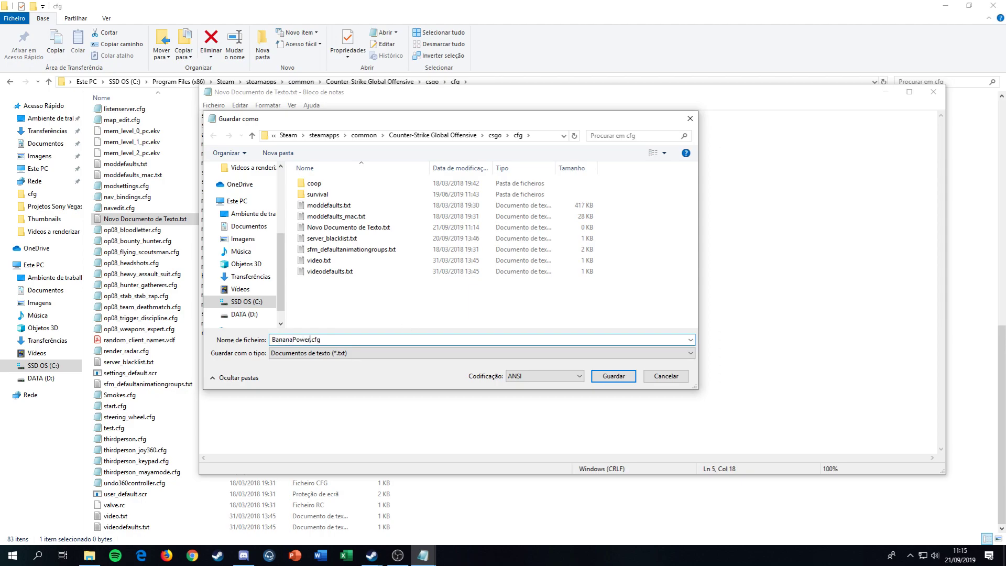
{"action": "left_click", "coordinate": [611, 376]}
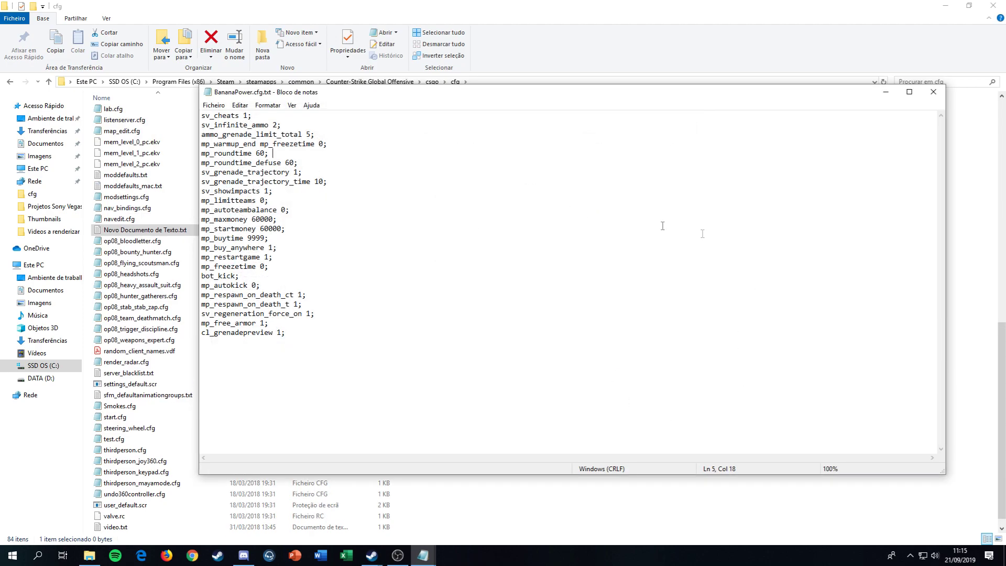
{"action": "left_click", "coordinate": [933, 91]}
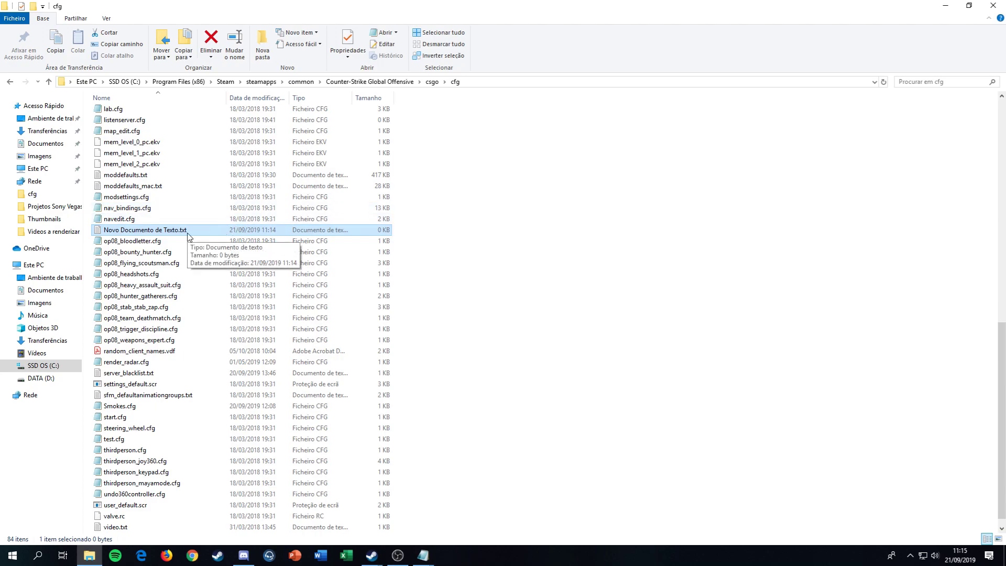
Find BananaPower.cfg.txt in the cfg folder and open it to check its commands, closing it without changes.
{"action": "scroll", "coordinate": [188, 235], "scroll_direction": "down", "scroll_amount": 1}
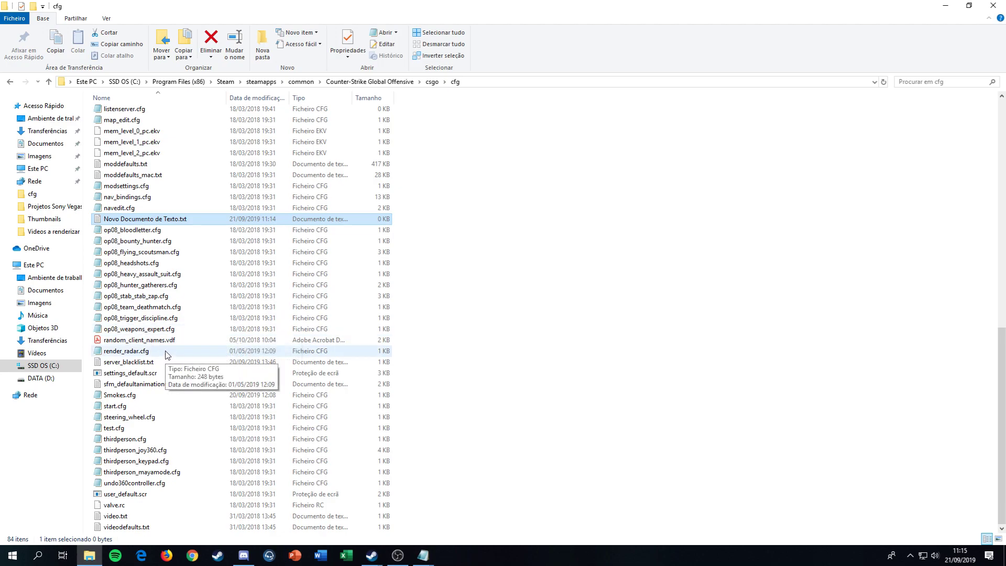
{"action": "scroll", "coordinate": [167, 355], "scroll_direction": "up", "scroll_amount": 13}
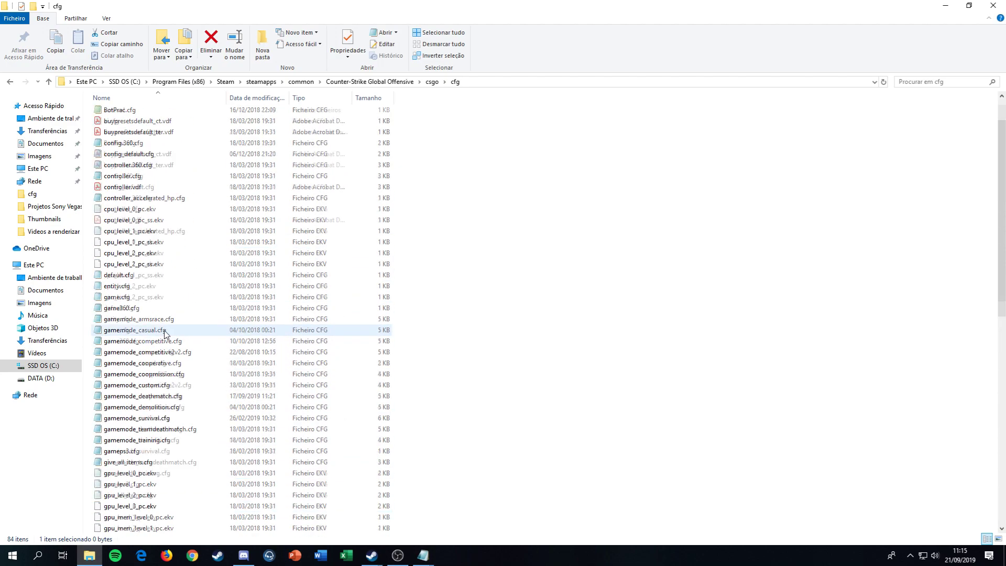
{"action": "scroll", "coordinate": [165, 334], "scroll_direction": "up", "scroll_amount": 2}
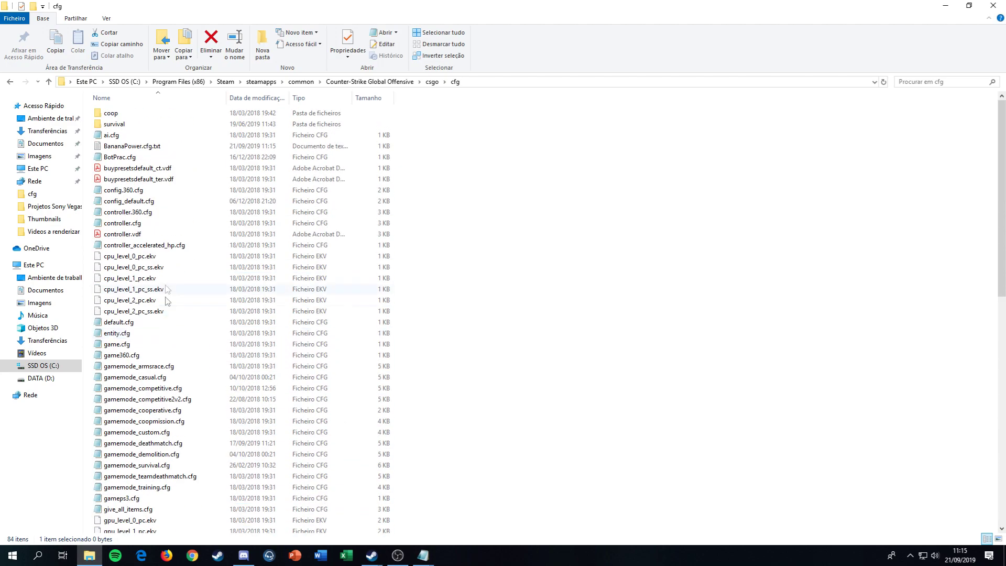
{"action": "double_click", "coordinate": [170, 148]}
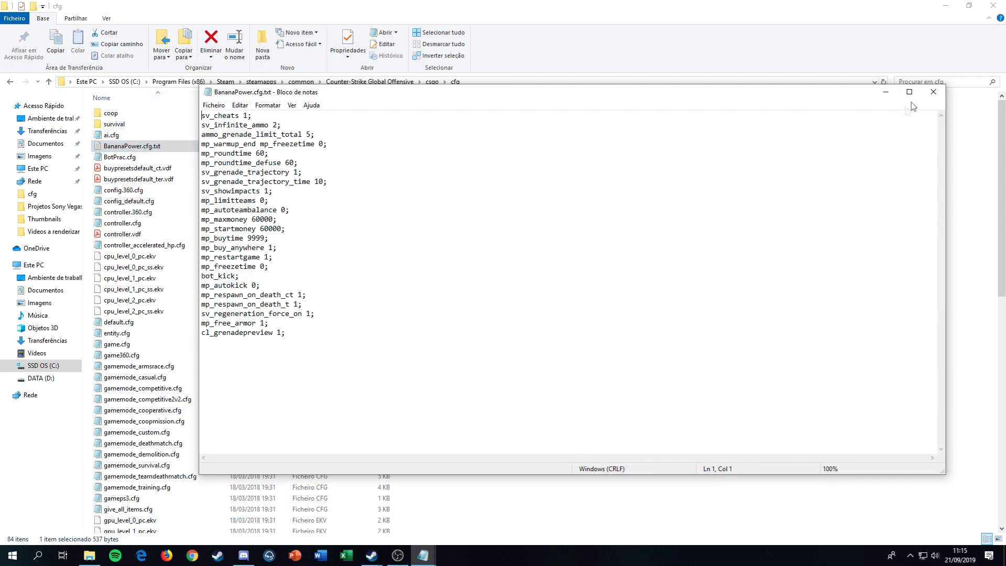
{"action": "left_click", "coordinate": [932, 92]}
Delete the empty Novo Documento de Texto.txt from the cfg folder.
{"action": "scroll", "coordinate": [153, 367], "scroll_direction": "down", "scroll_amount": 9}
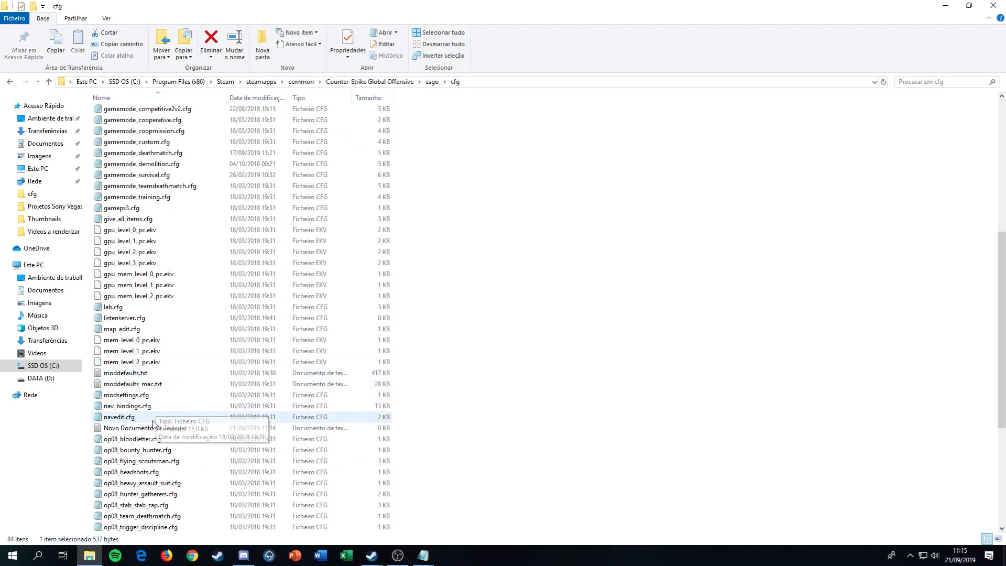
{"action": "right_click", "coordinate": [154, 428]}
{"action": "left_click", "coordinate": [199, 389]}
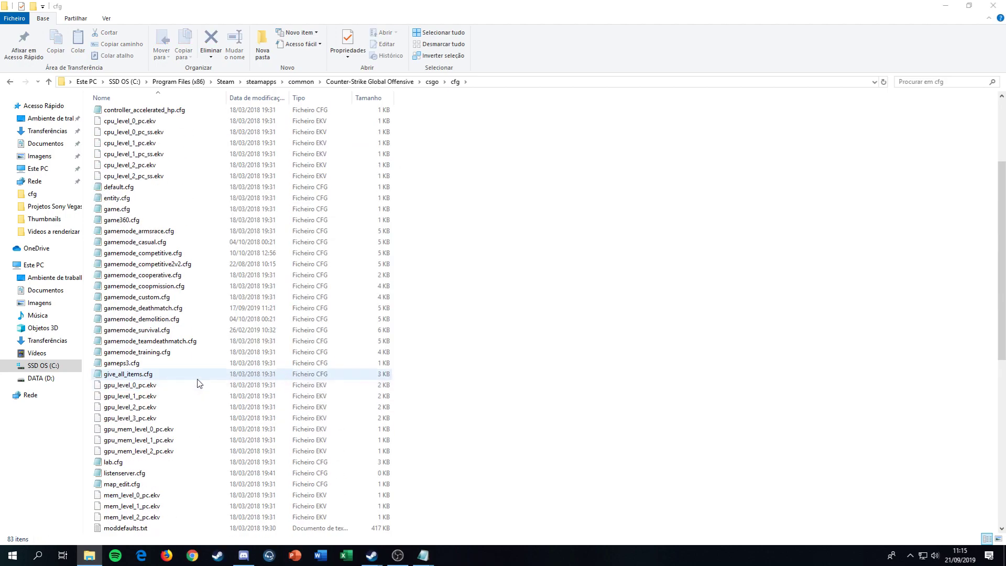
{"action": "scroll", "coordinate": [198, 380], "scroll_direction": "up", "scroll_amount": 5}
{"action": "left_click", "coordinate": [465, 317]}
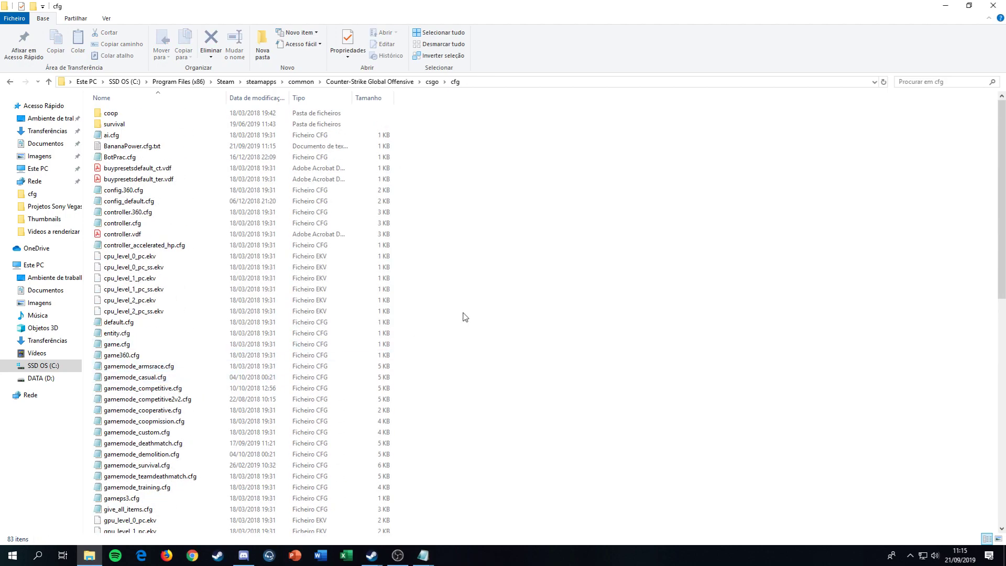
Rename BananaPower.cfg.txt in the cfg folder to BananaPower.cfg and accept the extension change.
{"action": "left_click", "coordinate": [10, 83]}
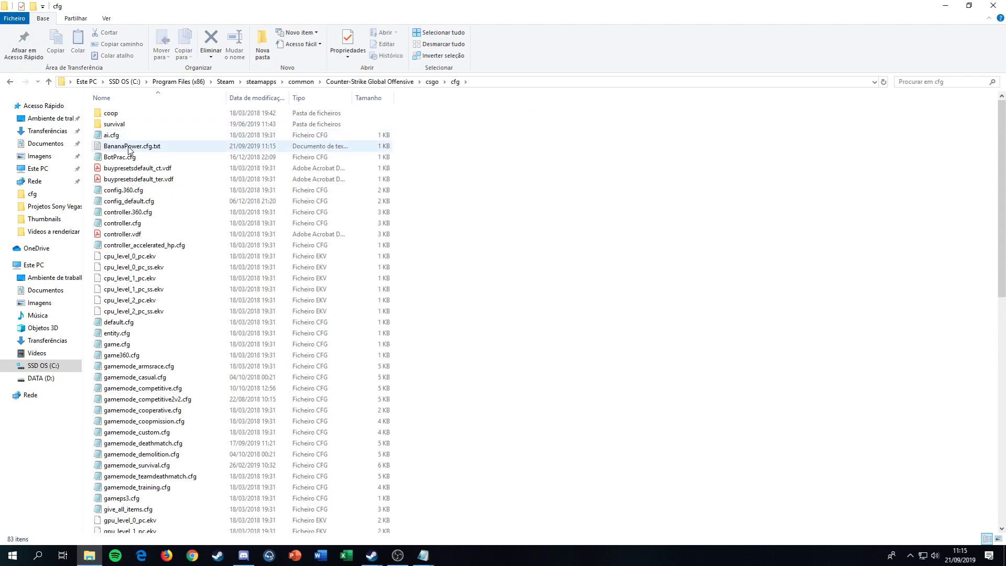
{"action": "left_click", "coordinate": [128, 148]}
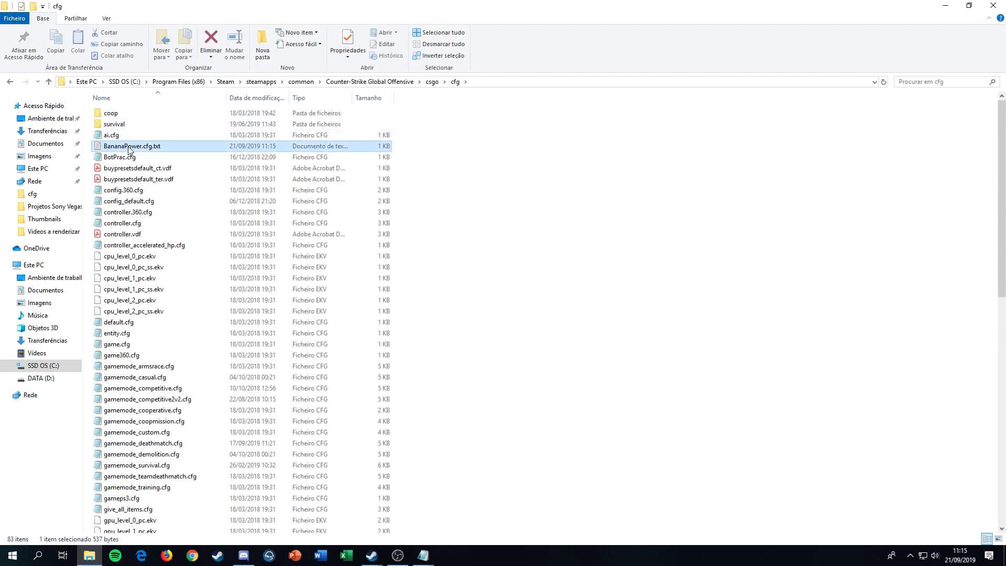
{"action": "right_click", "coordinate": [163, 151]}
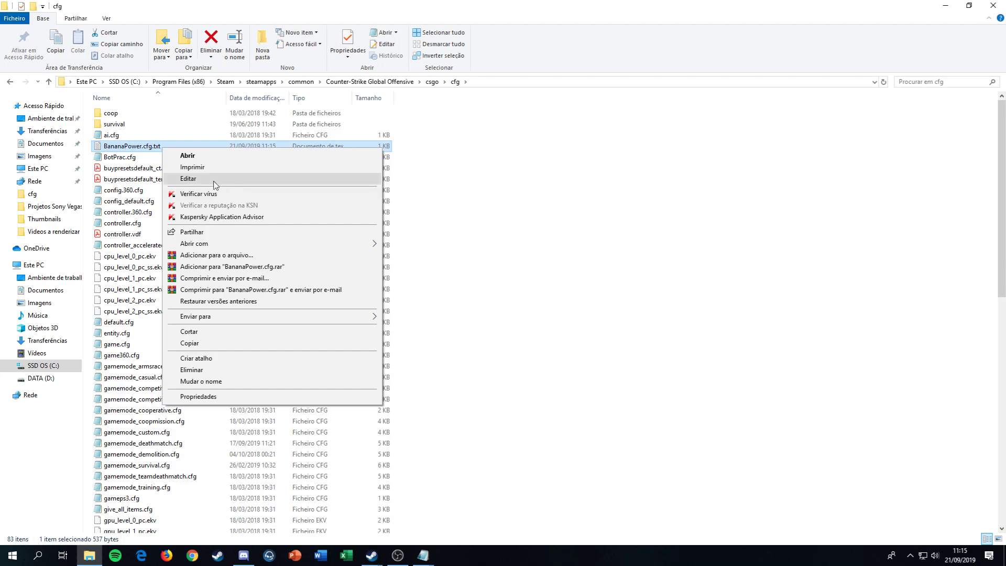
{"action": "left_click", "coordinate": [215, 380]}
{"action": "key", "text": "End"}
{"action": "key", "text": "BackSpace"}
{"action": "key", "text": "BackSpace"}
{"action": "key", "text": "BackSpace"}
{"action": "key", "text": "BackSpace"}
{"action": "key", "text": "Return"}
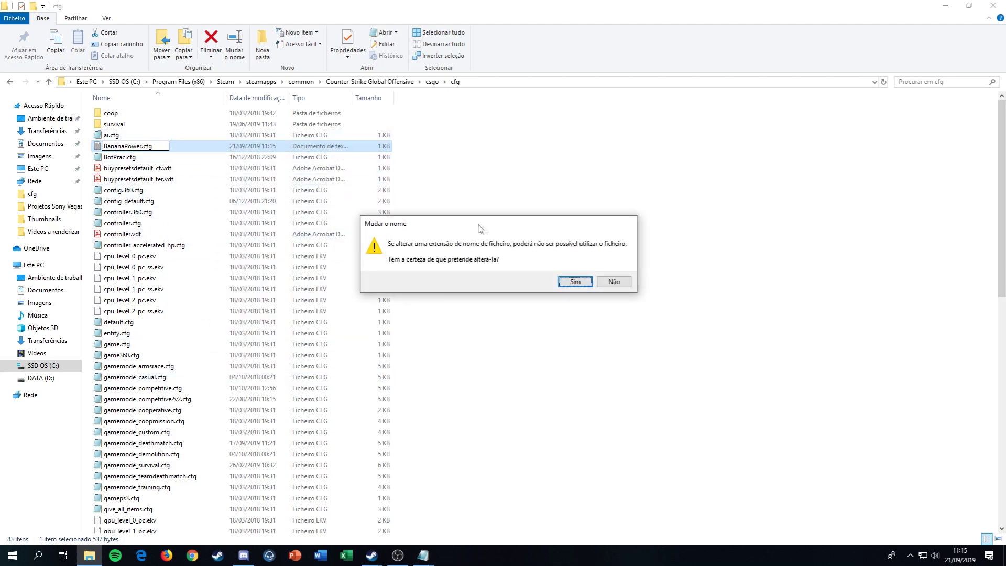
{"action": "left_click", "coordinate": [571, 284]}
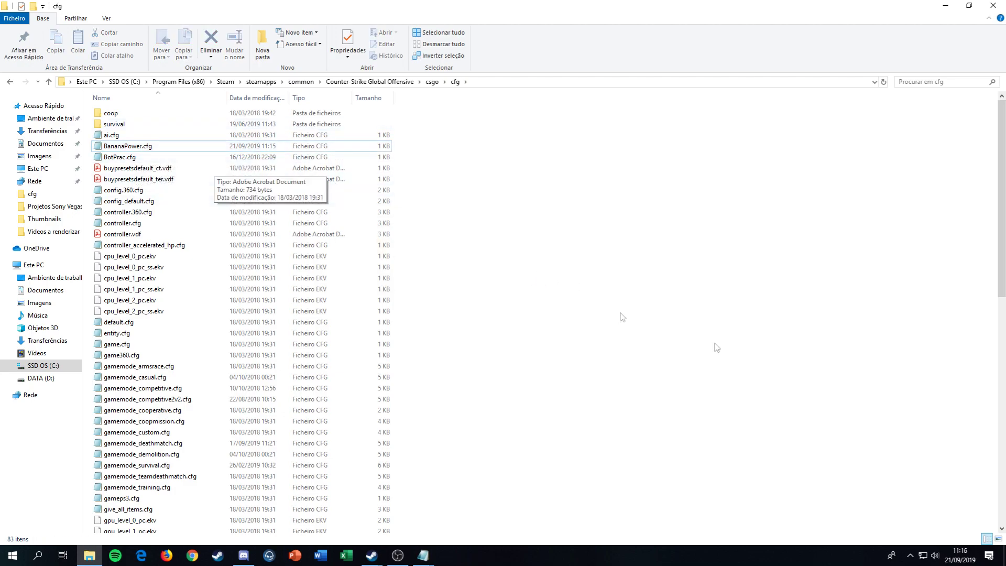
Switch to the desktop and launch Counter-Strike: Global Offensive.
{"action": "key", "text": "super+d"}
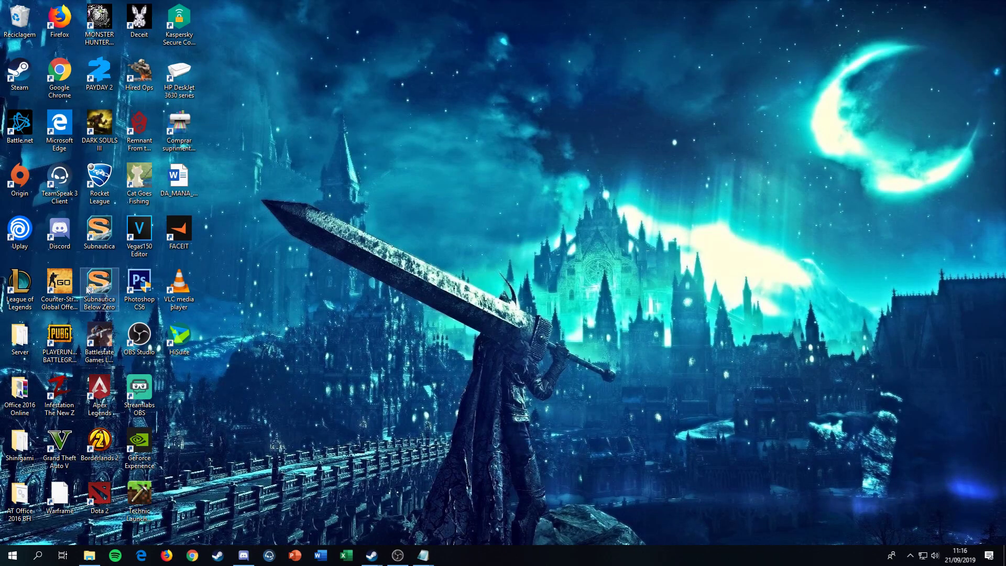
{"action": "left_click", "coordinate": [62, 284]}
{"action": "double_click", "coordinate": [66, 287]}
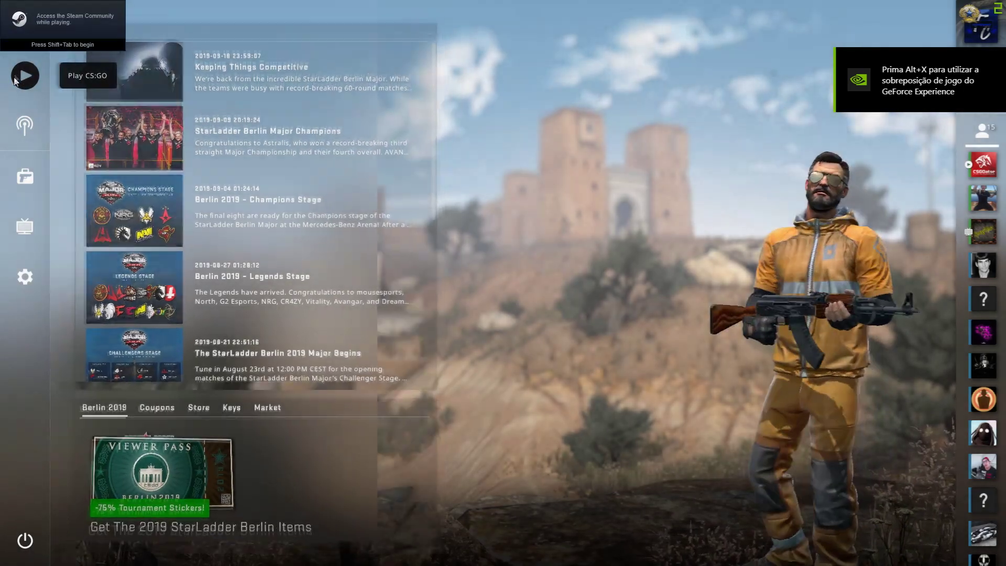
Start a Practice with Bots match in Competitive mode on Mirage and join the Terrorists team.
{"action": "left_click", "coordinate": [25, 75]}
{"action": "left_click", "coordinate": [137, 71]}
{"action": "left_click", "coordinate": [129, 113]}
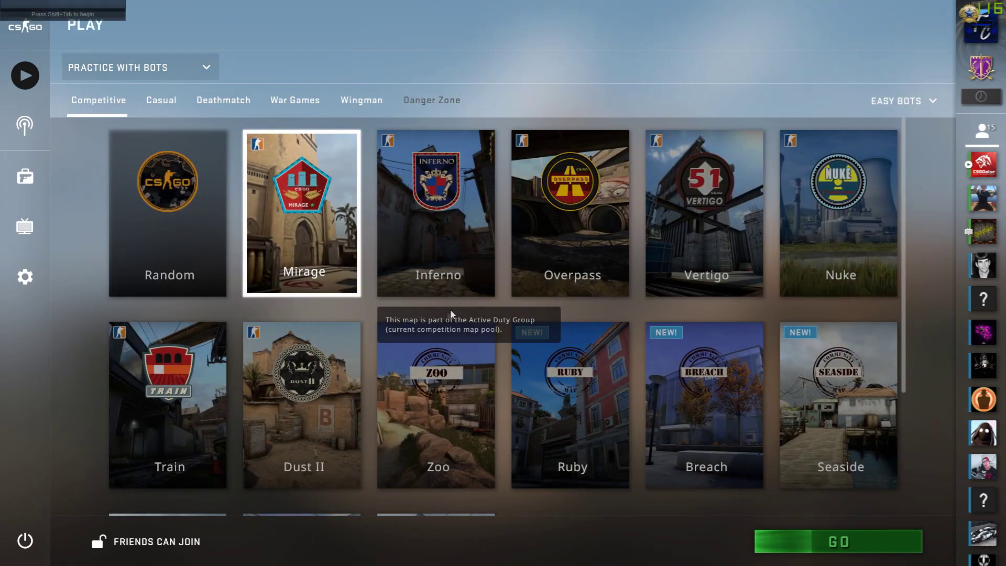
{"action": "left_click", "coordinate": [812, 546]}
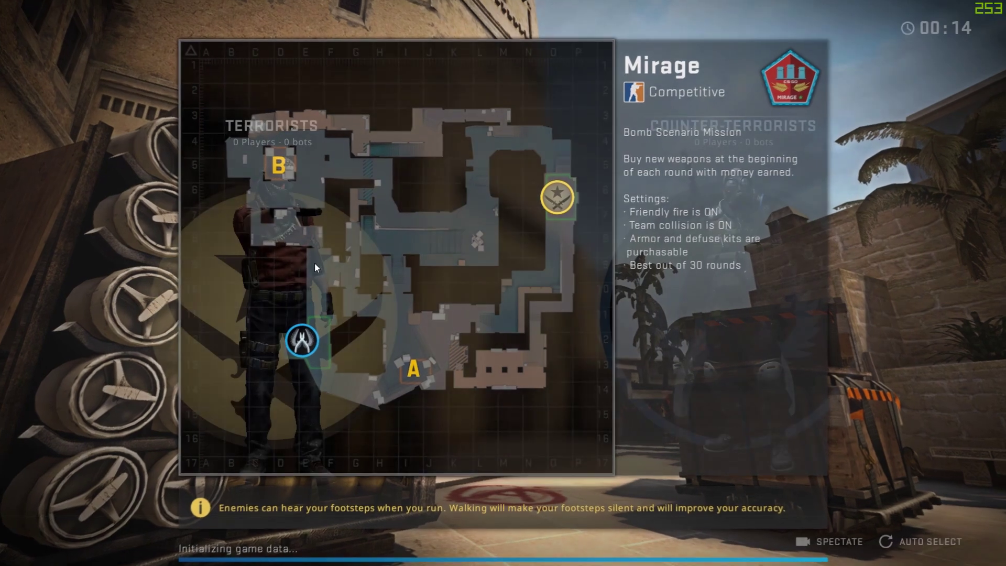
{"action": "left_click", "coordinate": [315, 262]}
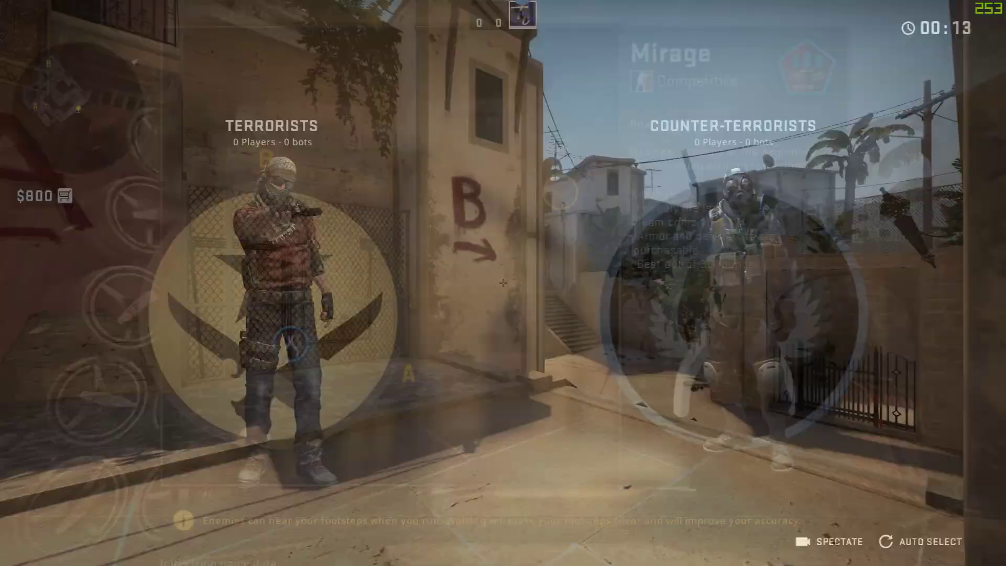
Run the command "exec BananaPower" in the game console and close the console.
{"action": "type", "text": "exec "}
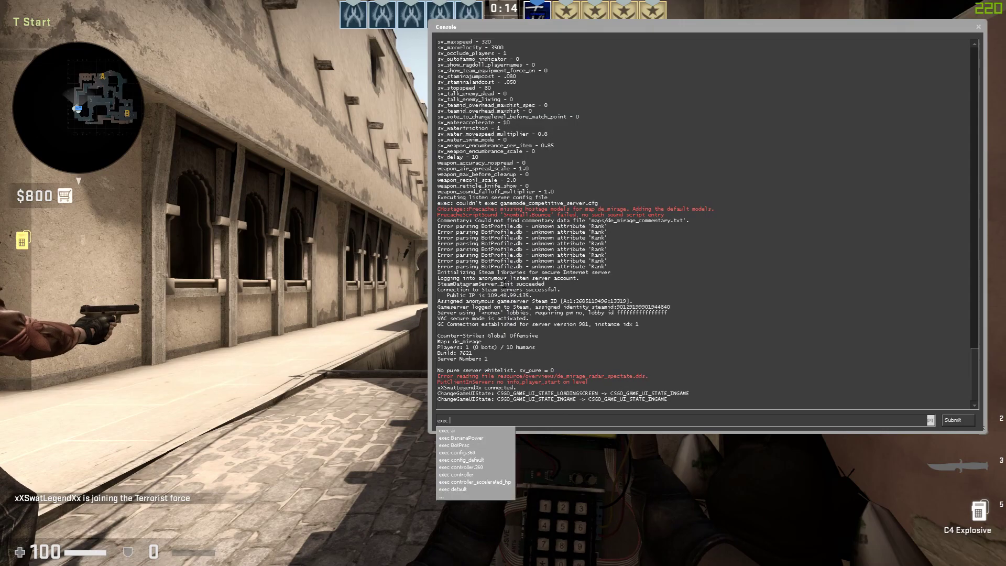
{"action": "type", "text": "BananaPower"}
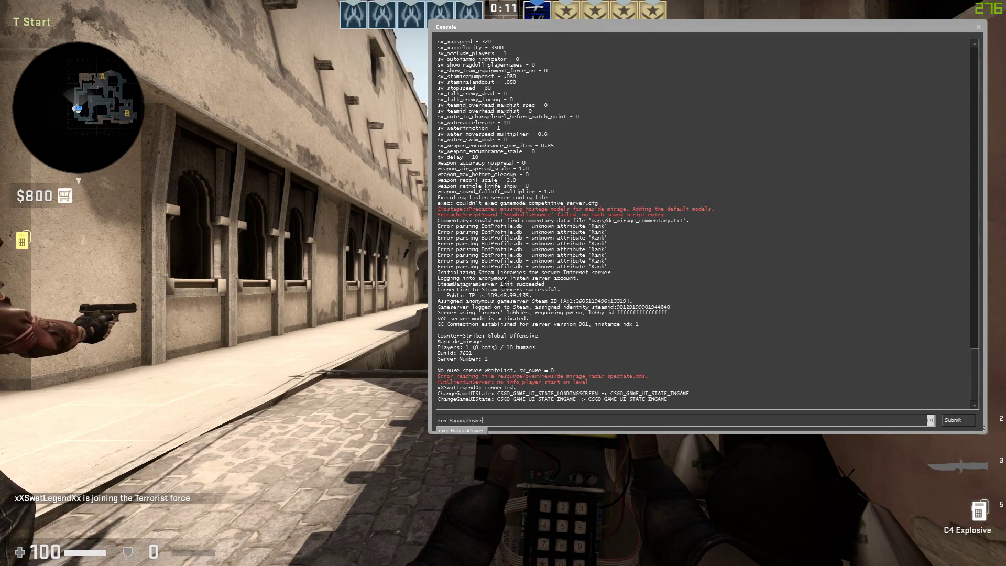
{"action": "key", "text": "Return"}
{"action": "key", "text": "grave"}
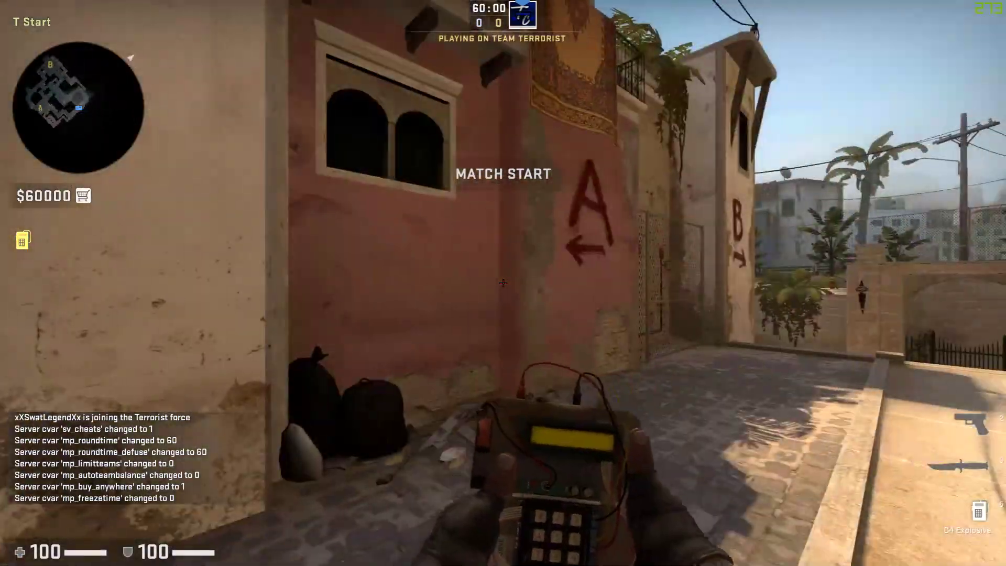
Buy Kevlar + Helmet and an AK-47 for the player.
{"action": "key", "text": "b"}
{"action": "left_click", "coordinate": [292, 367]}
{"action": "left_click", "coordinate": [485, 297]}
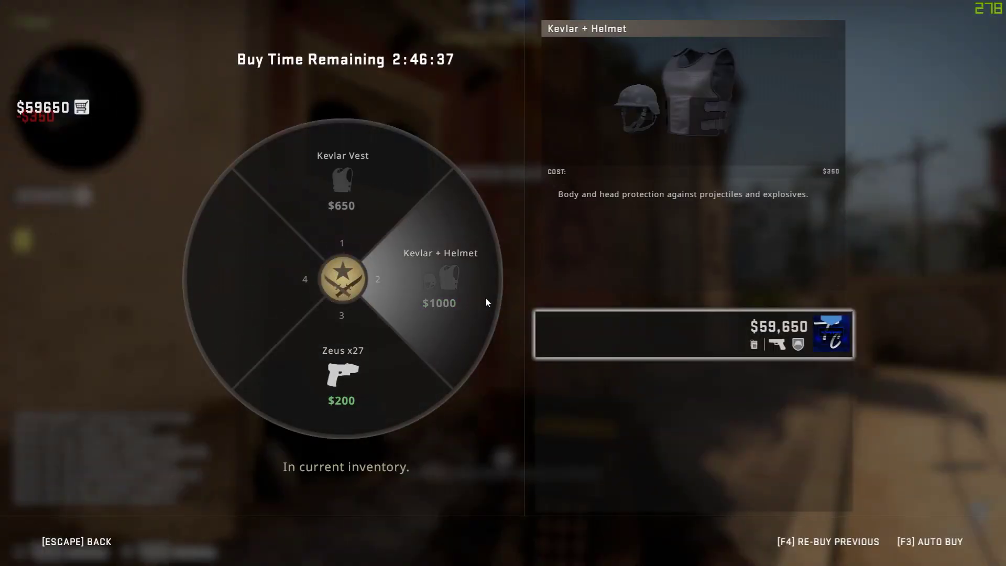
{"action": "key", "text": "Escape"}
{"action": "left_click", "coordinate": [411, 178]}
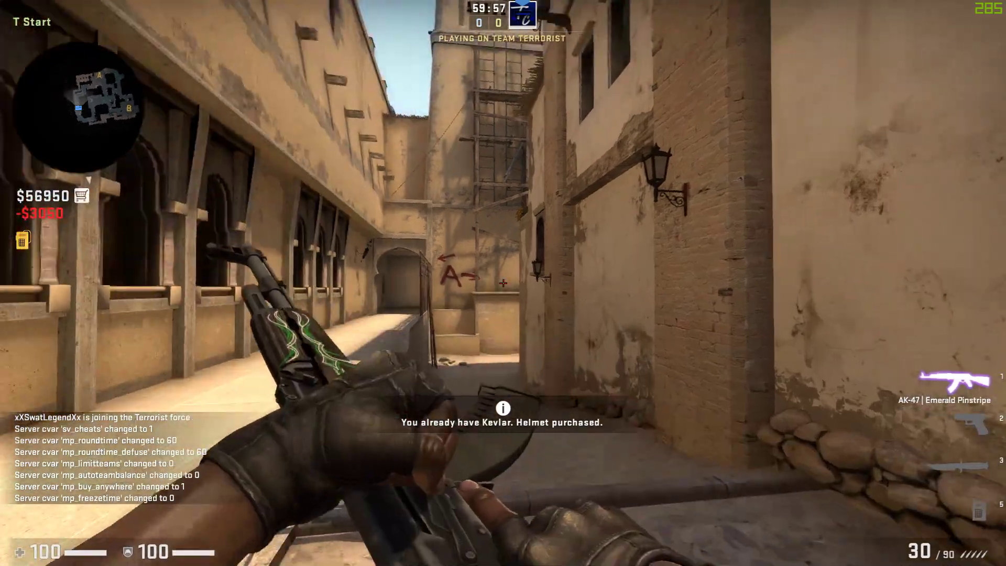
Buy a Smoke Grenade and equip it.
{"action": "key", "text": "b"}
{"action": "key", "text": "6"}
{"action": "left_click", "coordinate": [279, 354]}
{"action": "key", "text": "3"}
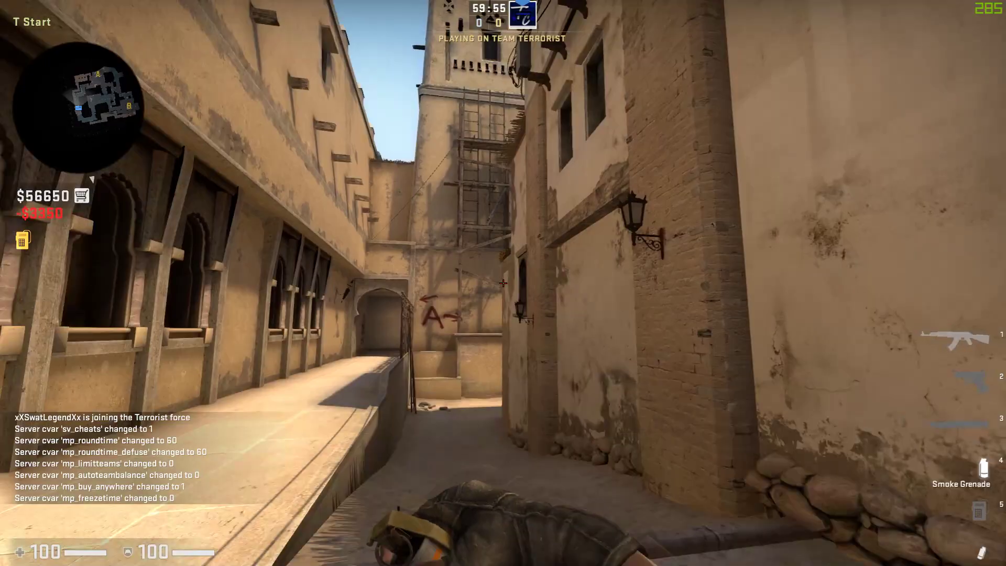
{"action": "key", "text": "4"}
Equip the knife and walk from T Start through Palace Alley, CT Start and Sniper's Nest to Bombsite A.
{"action": "key", "text": "3"}
{"action": "key", "text": "w"}
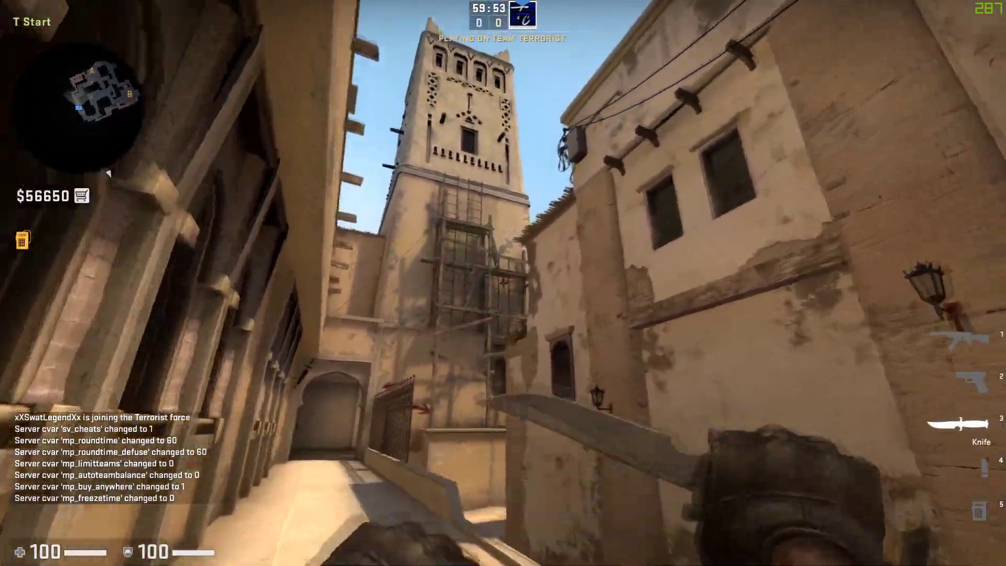
{"action": "key", "text": "w"}
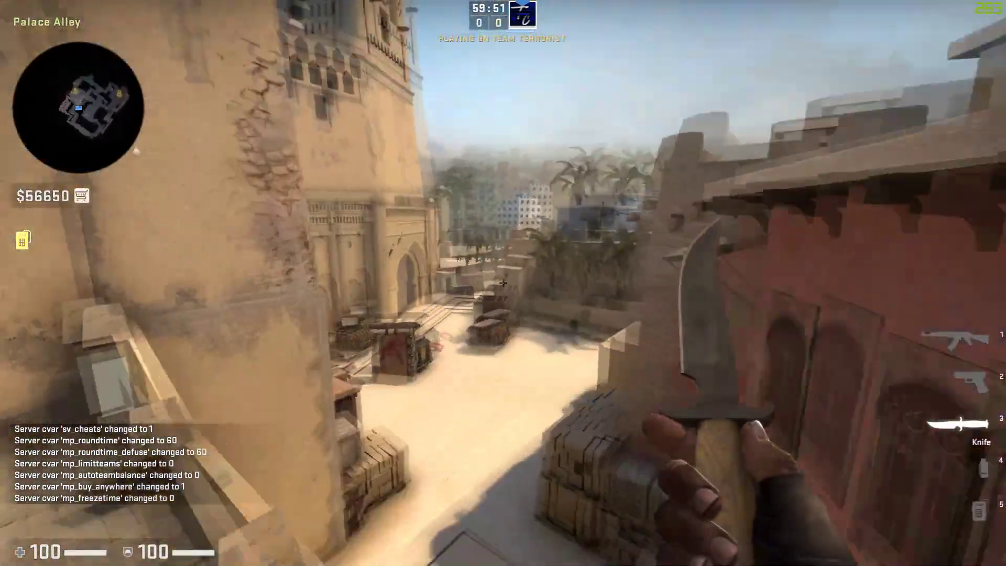
{"action": "key", "text": "w"}
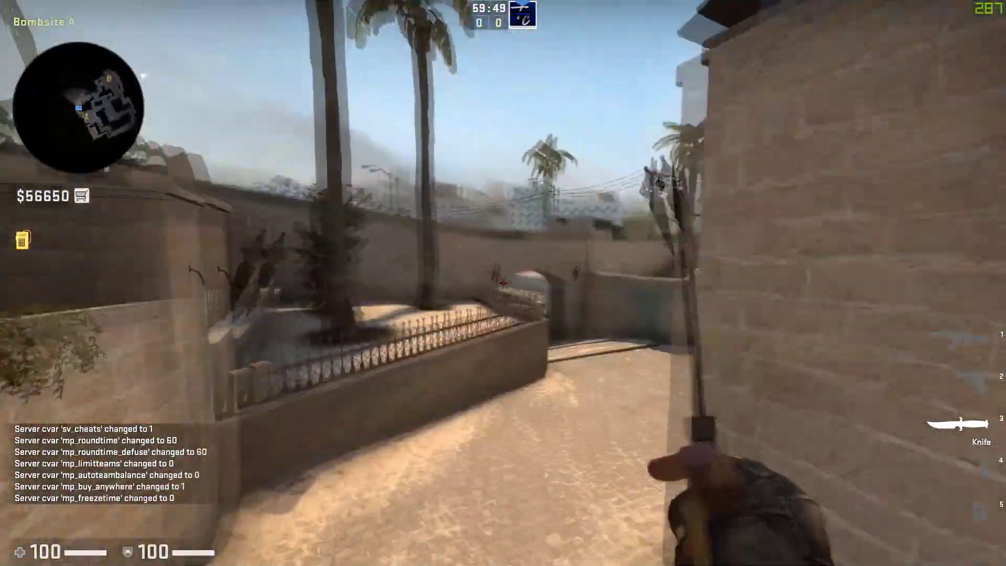
{"action": "key", "text": "w"}
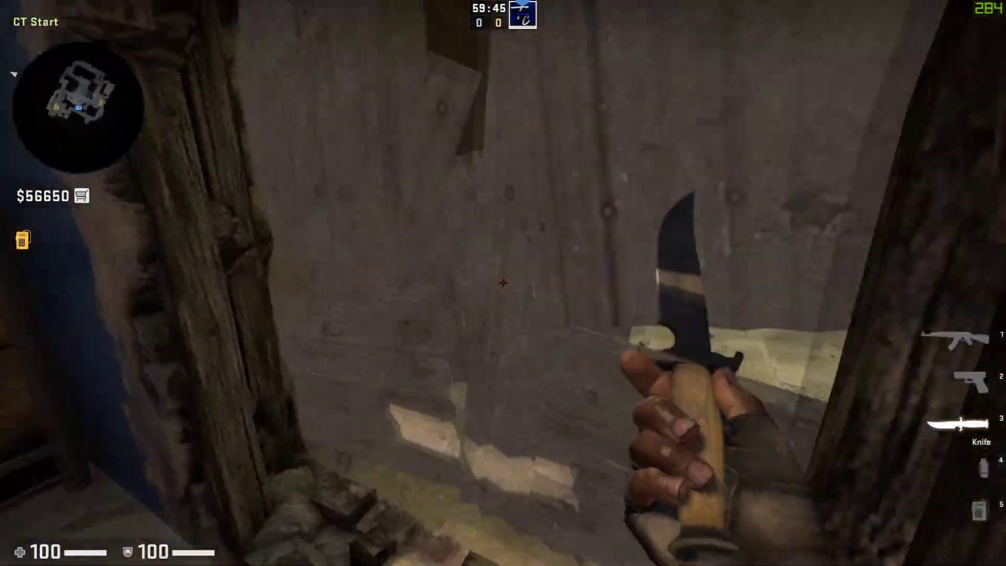
{"action": "key", "text": "w"}
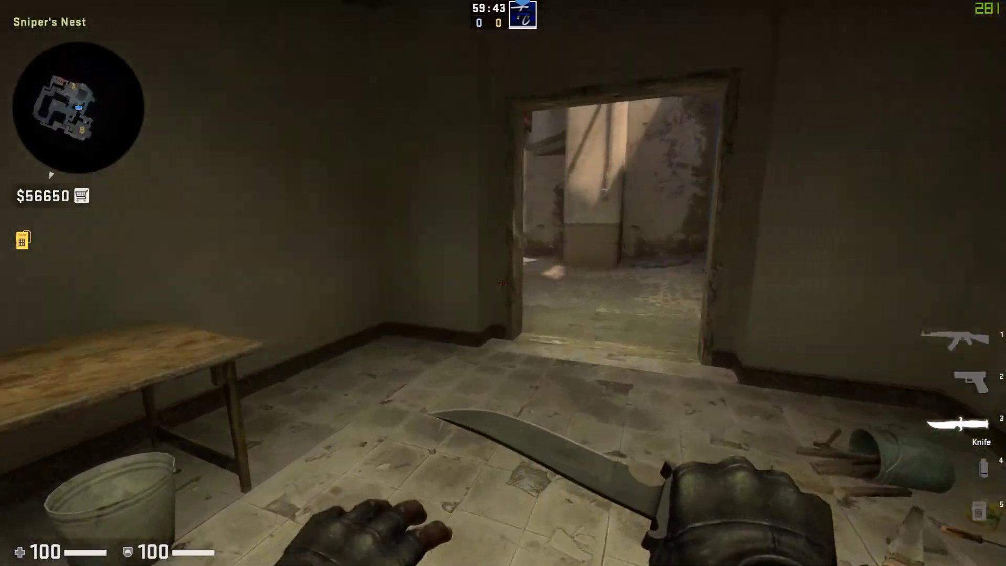
{"action": "key", "text": "w"}
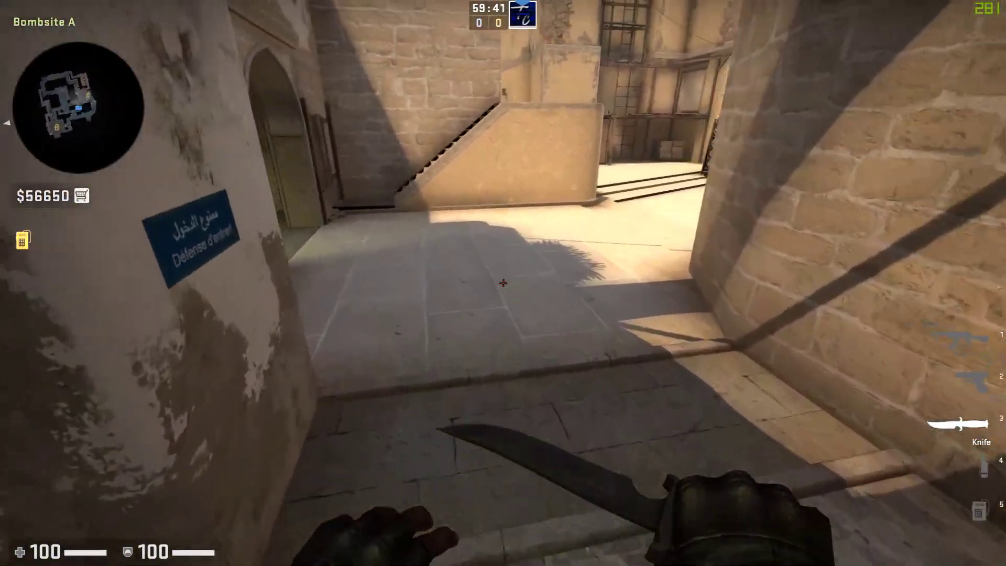
{"action": "key", "text": "w"}
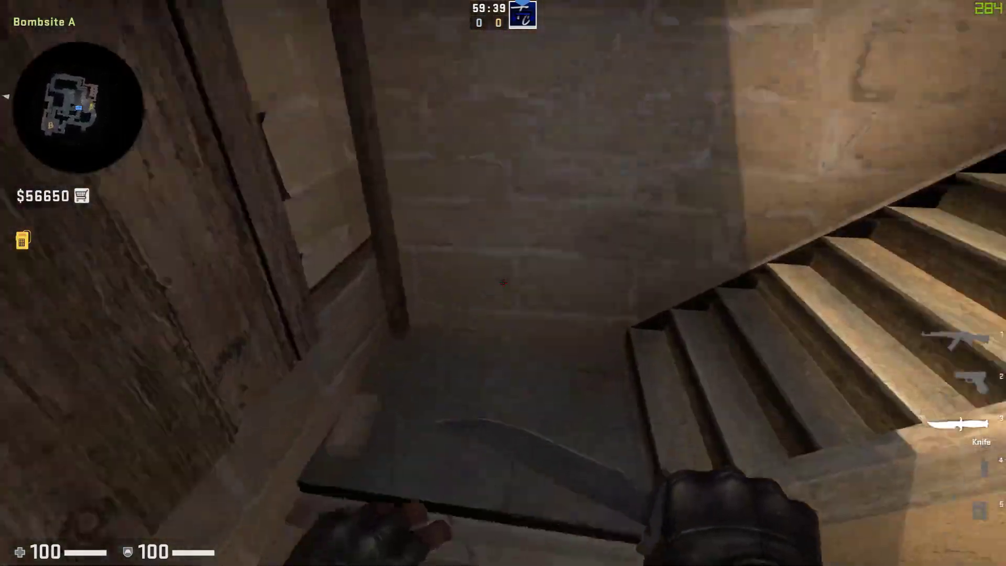
{"action": "key", "text": "w"}
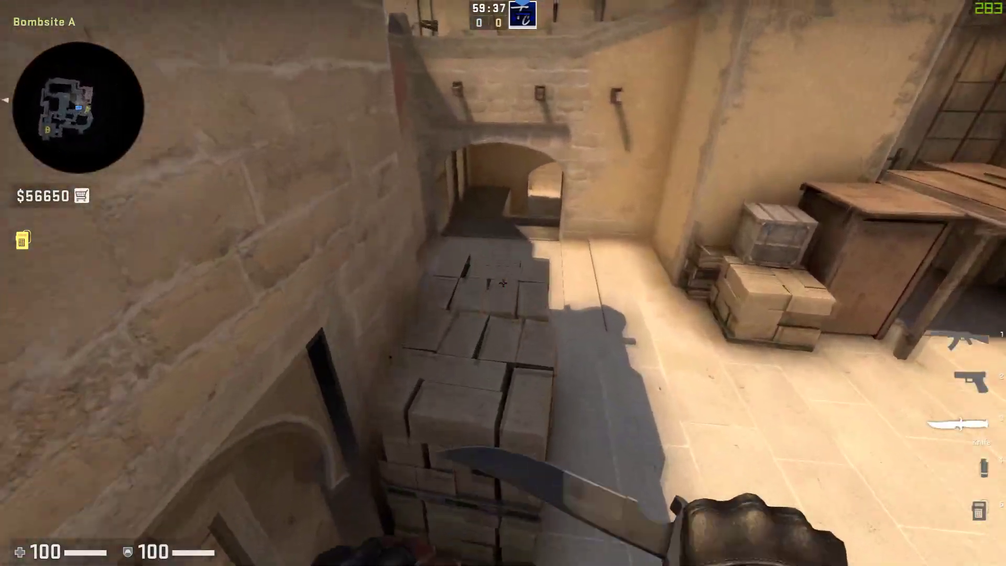
{"action": "key", "text": "w"}
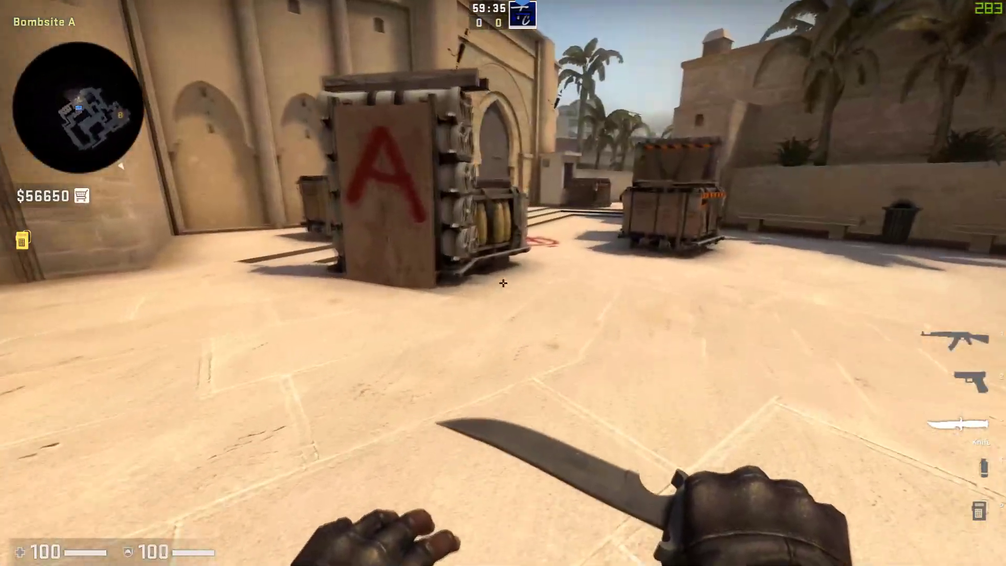
{"action": "key", "text": "w"}
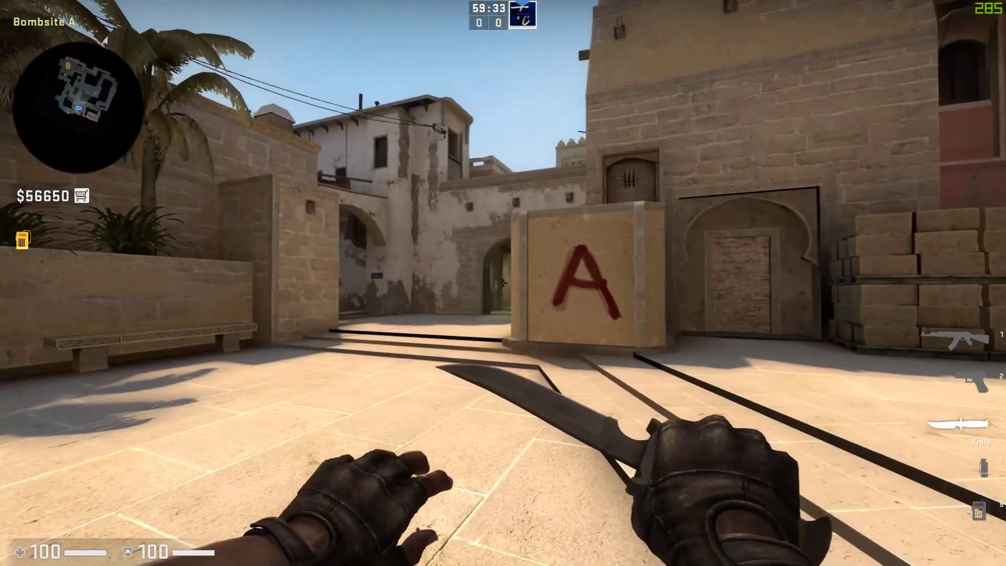